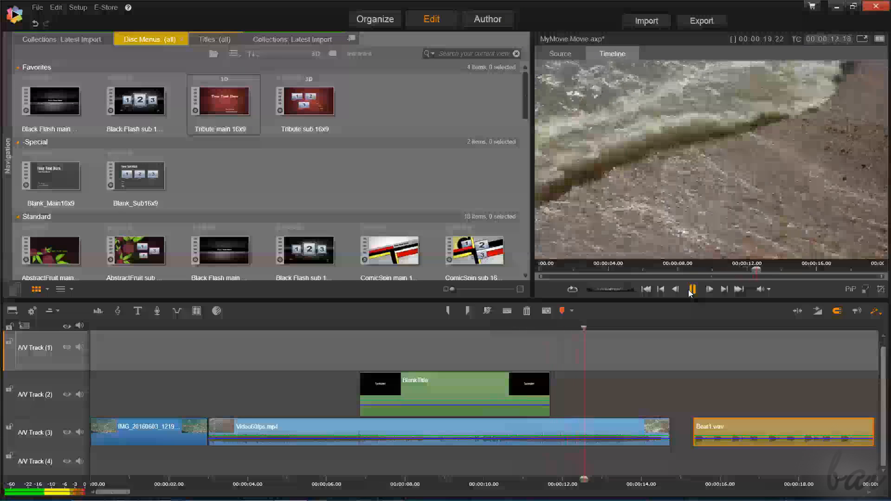
Stop playback, open the photo clip in the media editor to examine its transition, correction, pan-and-zoom and effect sections, and close the editor.
click(692, 290)
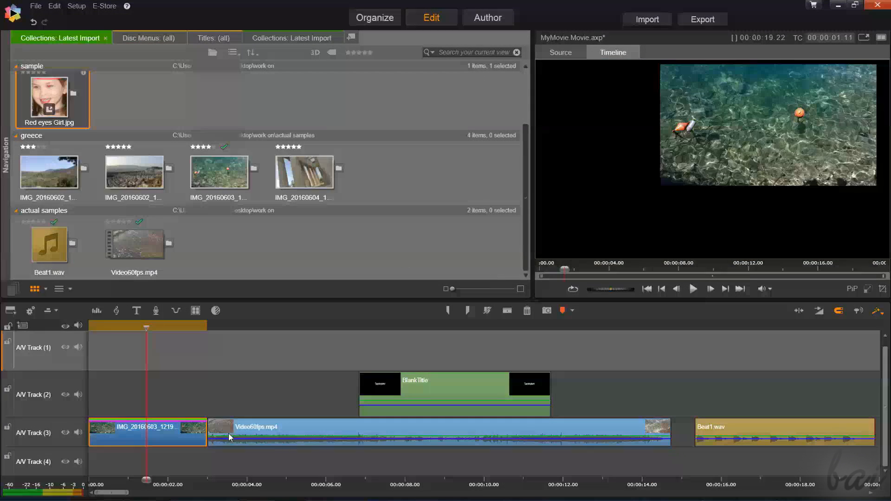
drag(163, 432, 213, 397)
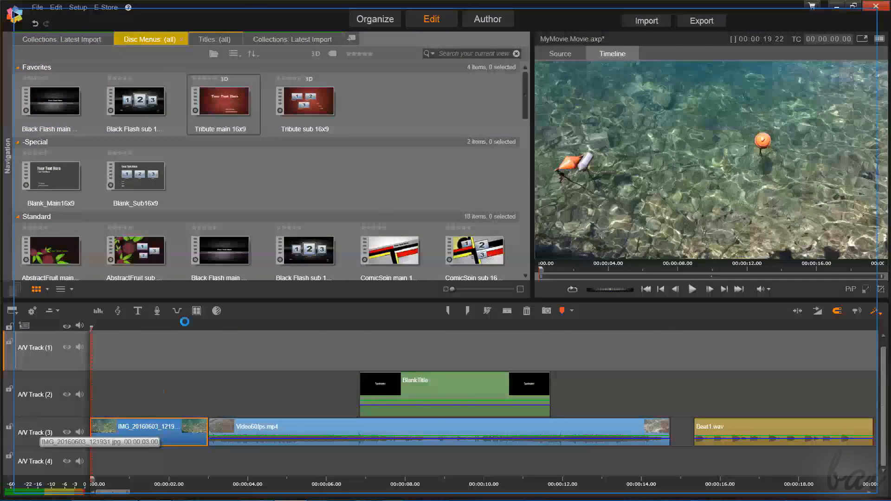
double_click(148, 426)
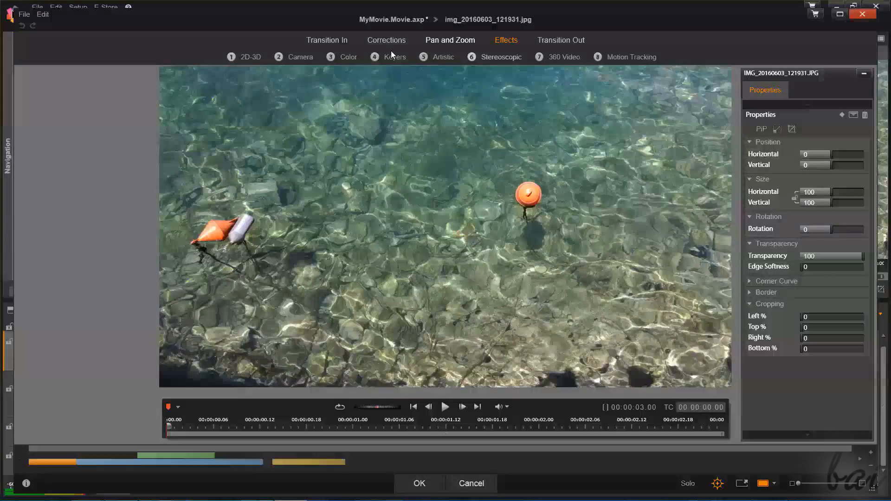
click(320, 41)
click(392, 40)
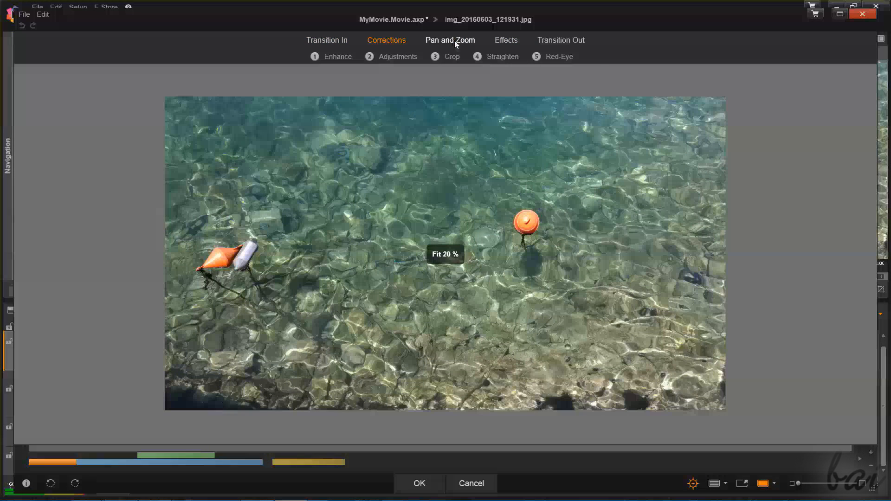
click(469, 41)
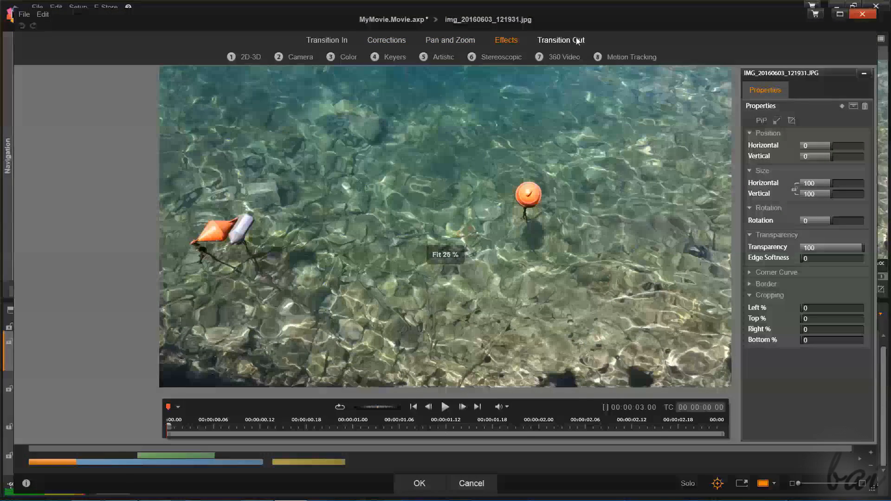
click(576, 41)
click(868, 14)
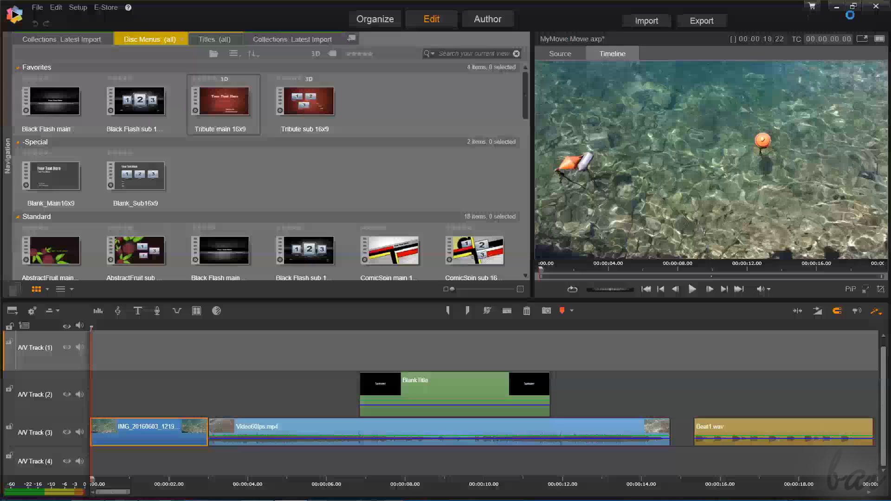
Open the Video60fps.mp4 clip in the media editor and examine its Corrections, Pan and Zoom, Effects and Transition Out sections.
click(555, 427)
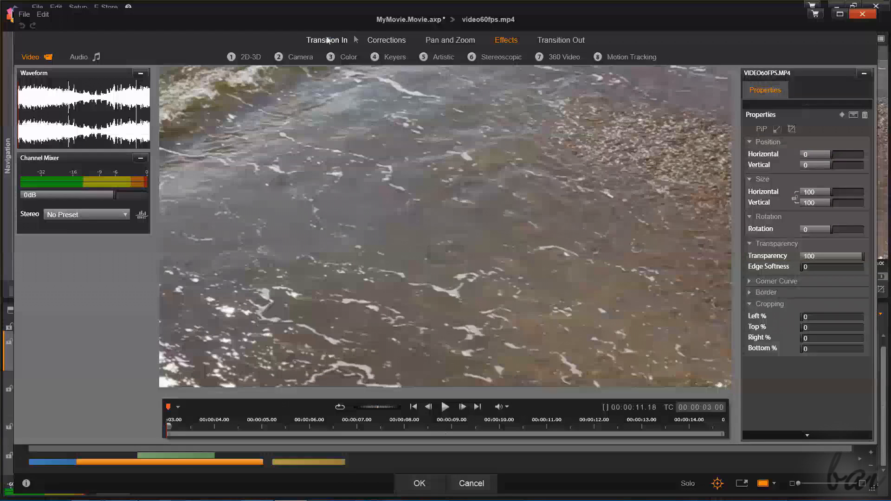
click(388, 41)
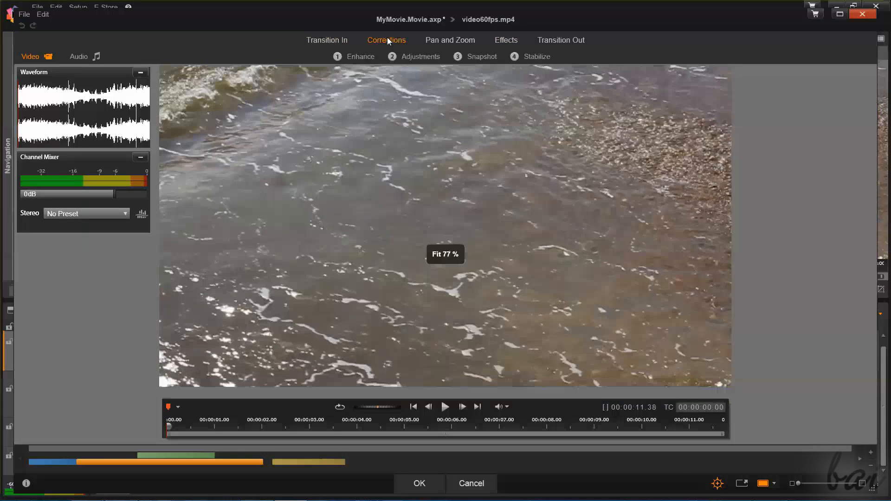
click(462, 40)
click(511, 44)
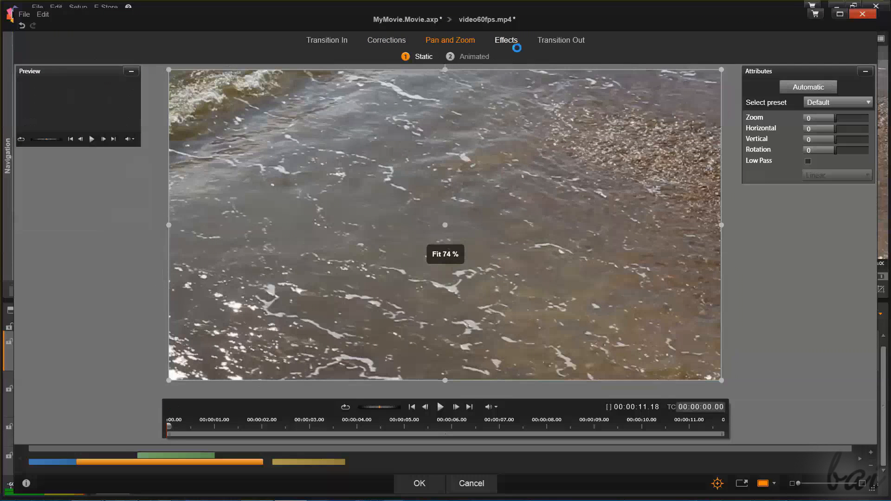
click(569, 39)
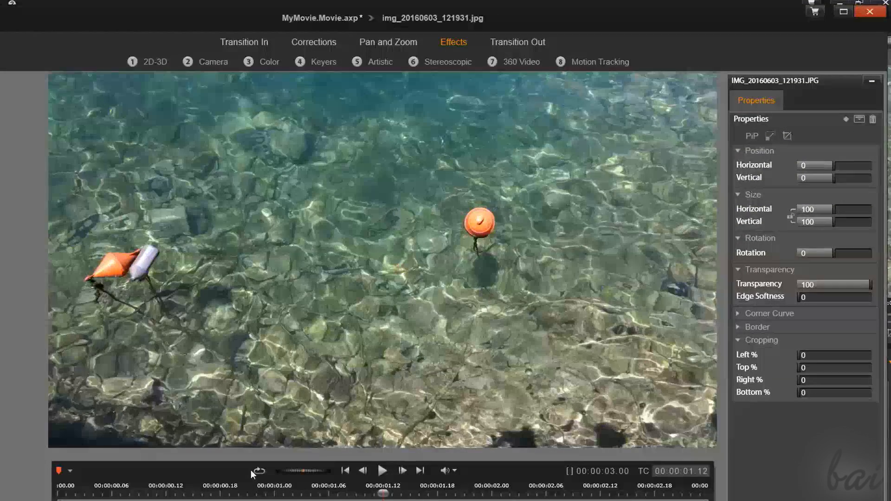
Look over the photo's Corrections and Pan and Zoom sections and open its Enhance correction settings.
click(312, 42)
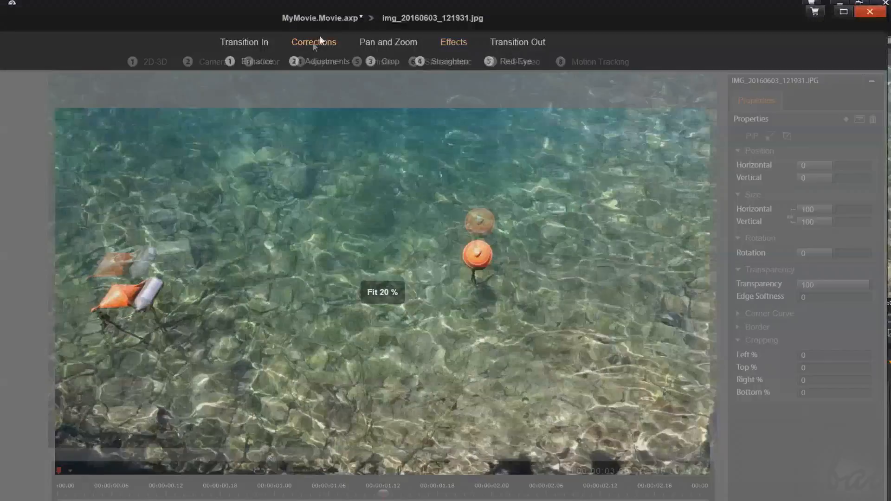
click(412, 42)
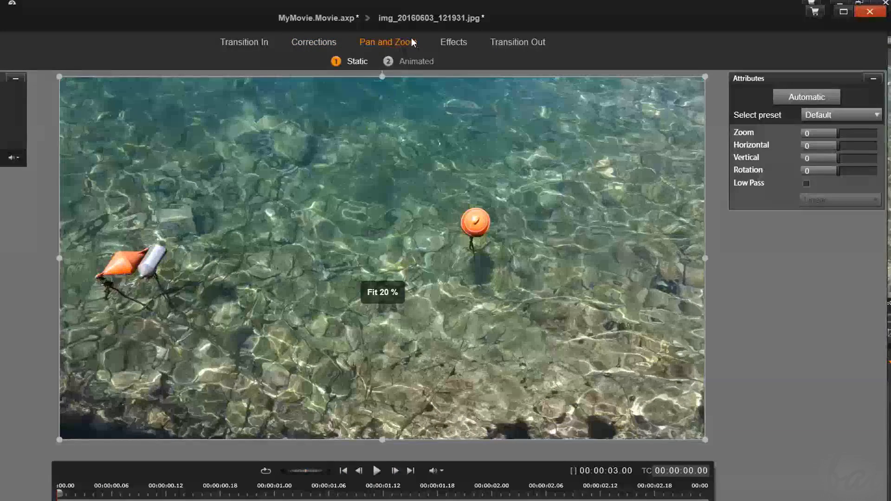
click(326, 40)
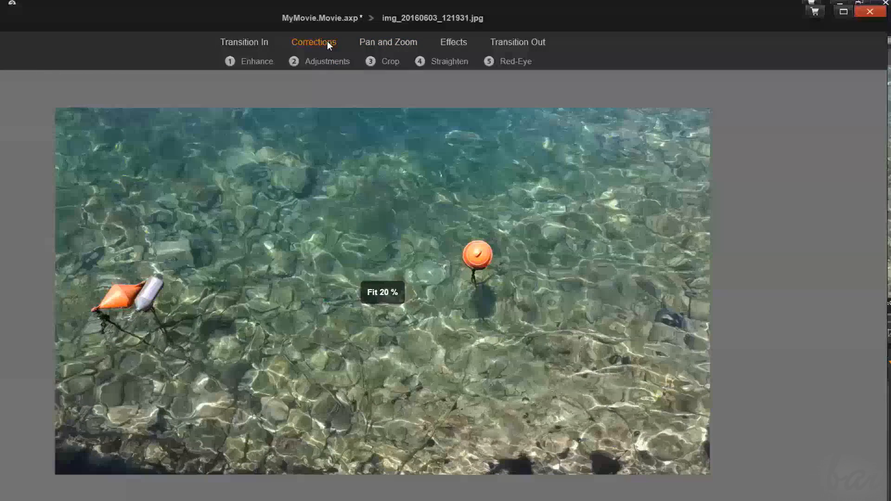
click(267, 64)
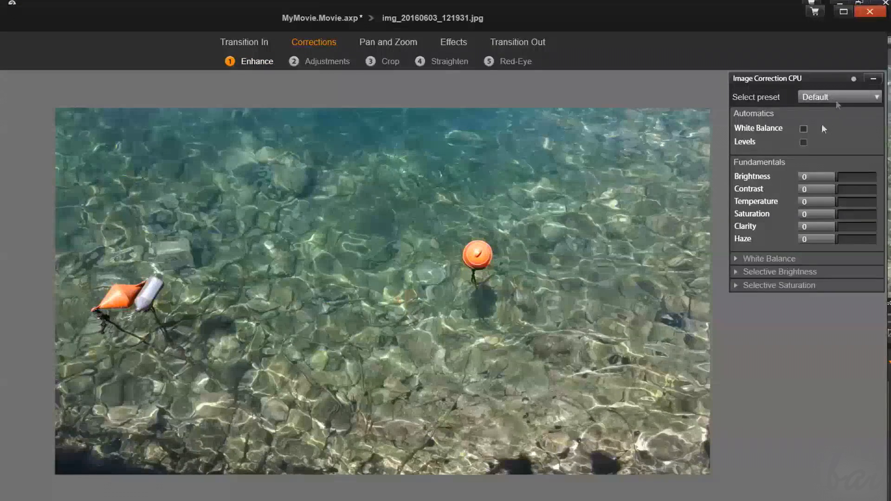
Try the automatic White Balance and Levels corrections on the photo and switch both off again.
click(804, 129)
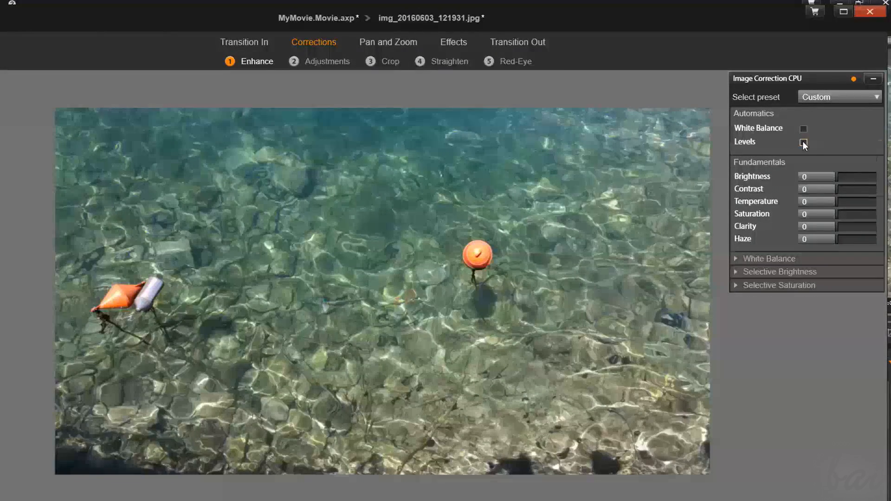
click(803, 142)
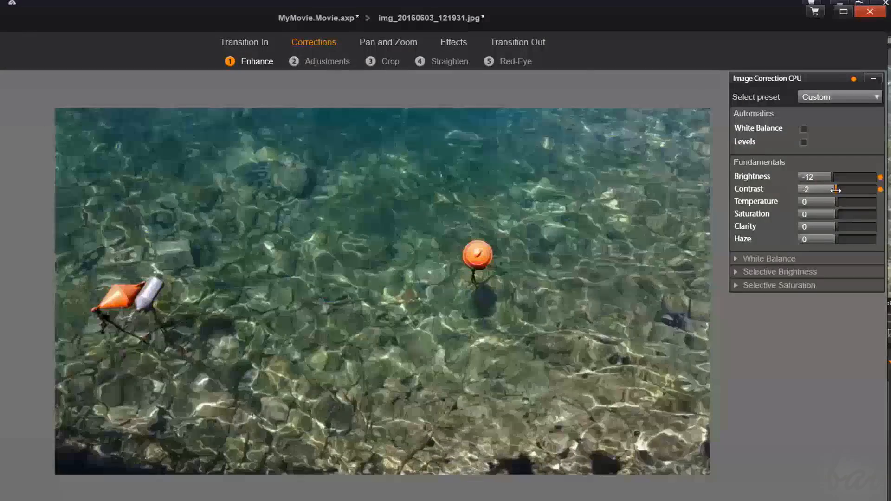
drag(836, 201, 875, 216)
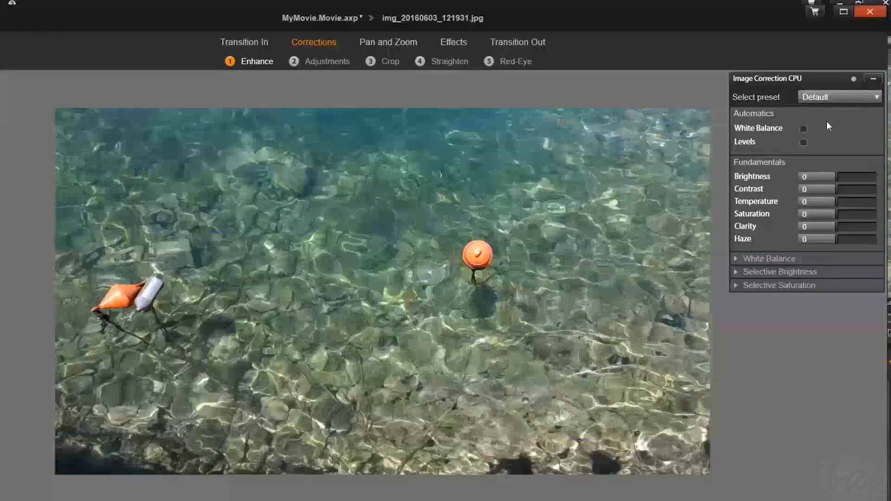
click(804, 129)
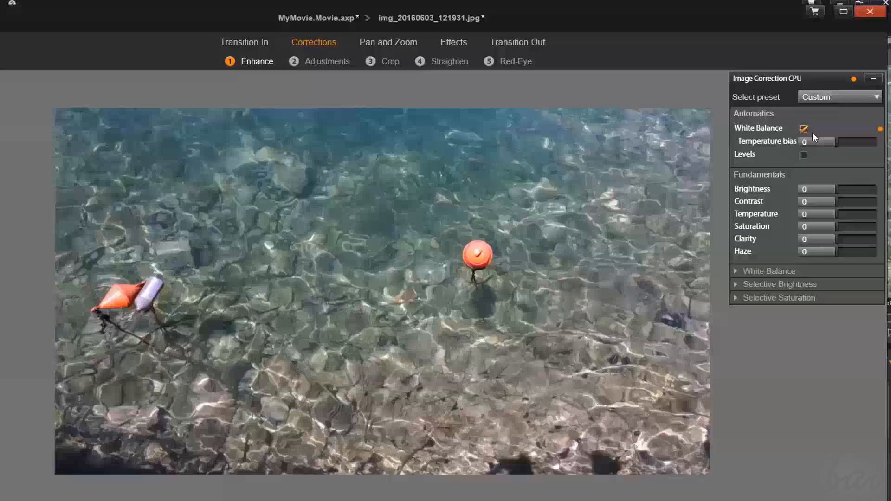
click(804, 129)
click(803, 142)
click(803, 142)
Adjust the photo's fundamentals to Brightness -12, Contrast 0, Temperature -21 and Saturation 14.
drag(835, 177, 864, 210)
double_click(840, 191)
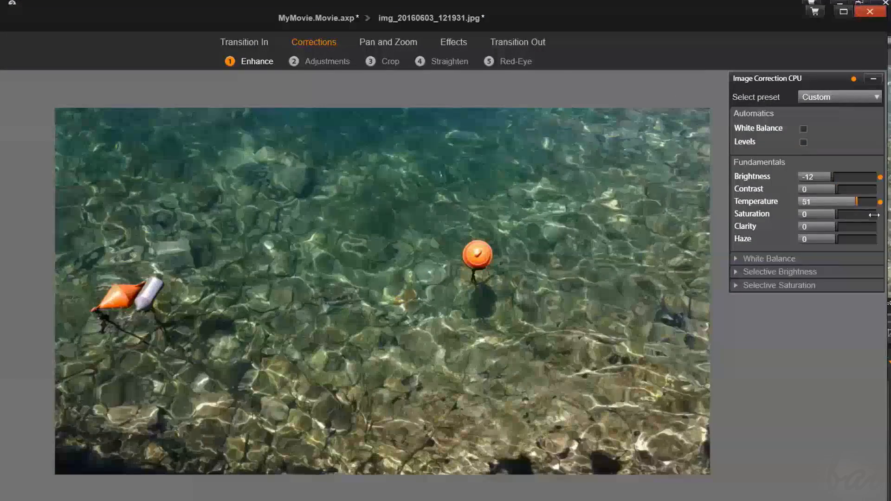
double_click(808, 202)
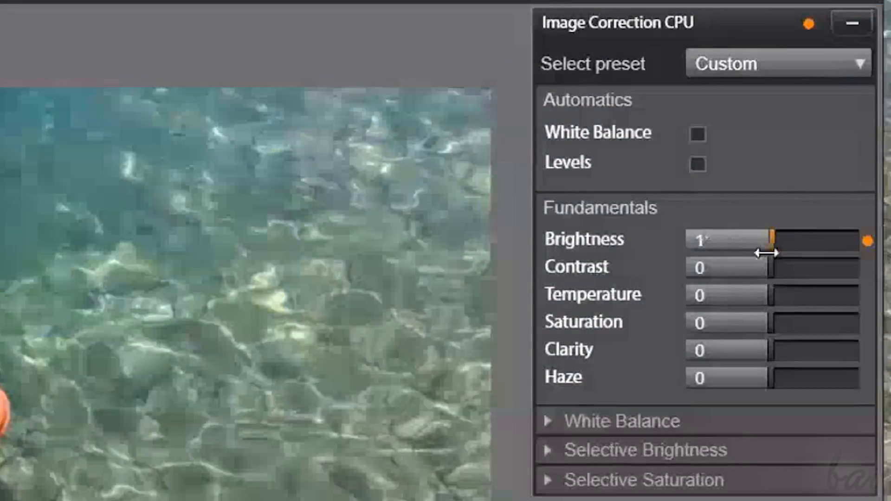
mouse_move(778, 266)
mouse_down()
mouse_move(795, 265)
mouse_move(762, 265)
mouse_up()
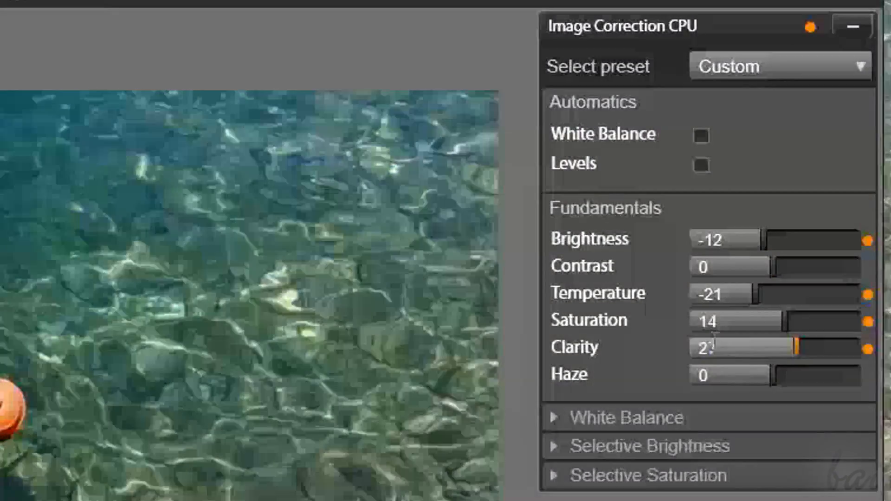
Try a Clarity value of 50 on the photo and reduce it again.
double_click(759, 354)
text(50)
key(Return)
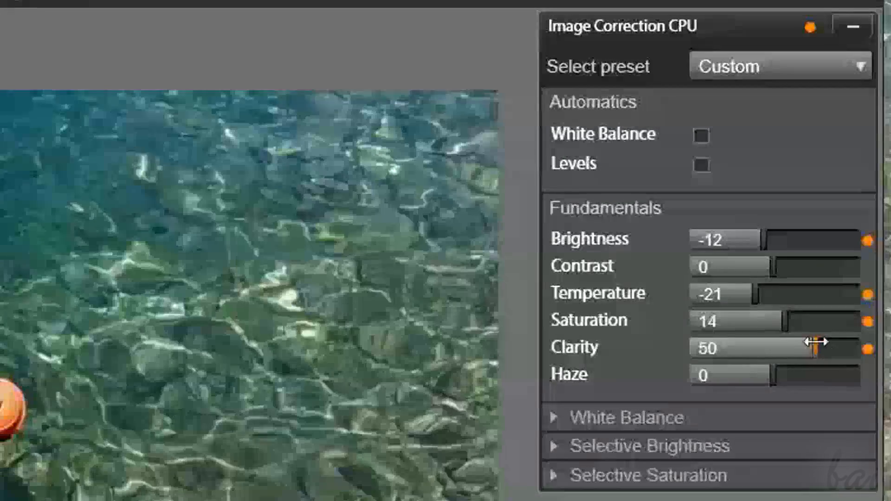
drag(815, 341, 780, 341)
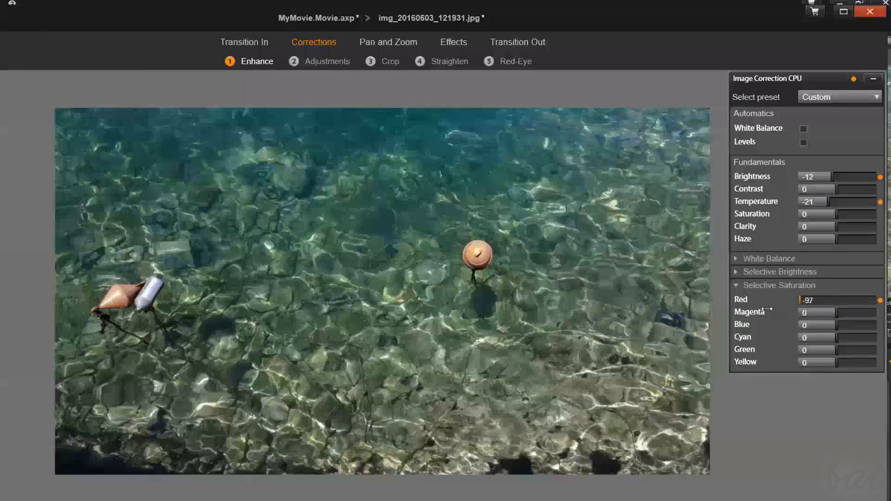
Adjust the photo's Selective Saturation to Red -6, Magenta 0, Blue 2, Cyan 29, Green 6 and Yellow 5.
drag(850, 312, 875, 342)
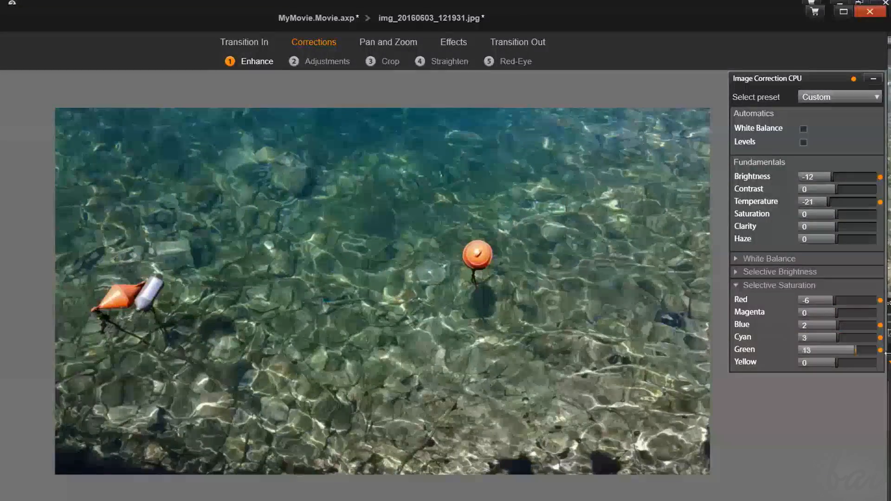
click(834, 285)
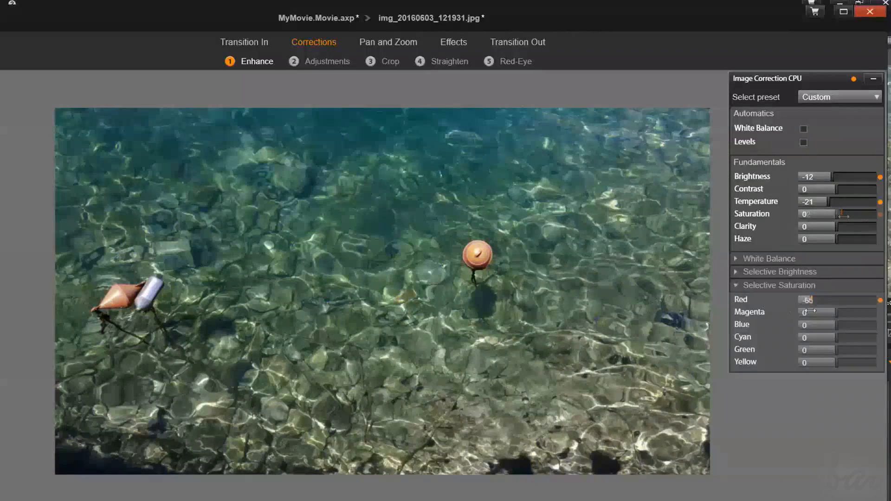
drag(883, 328, 838, 340)
drag(836, 350, 881, 345)
drag(820, 348, 819, 349)
drag(820, 359, 887, 359)
Examine the photo's Adjustments, looking through the Interlacing, Stereoscopic 3D and preset options without changing them.
click(328, 63)
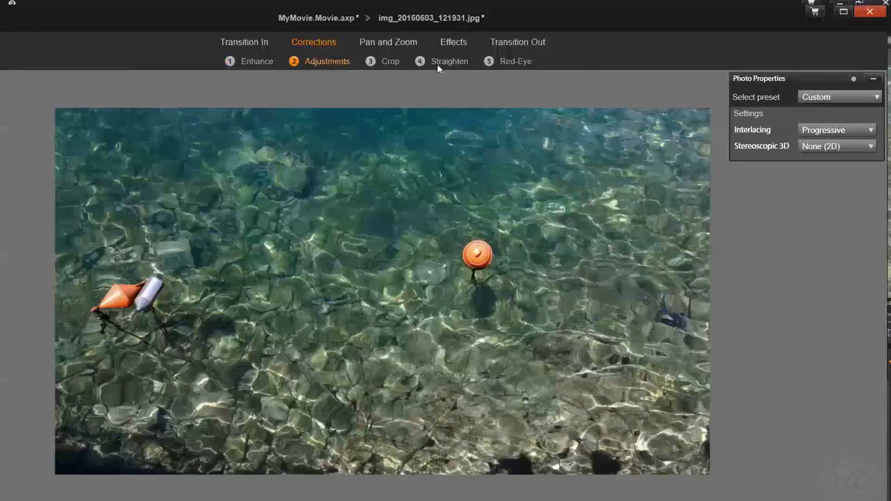
click(843, 134)
click(841, 128)
click(843, 145)
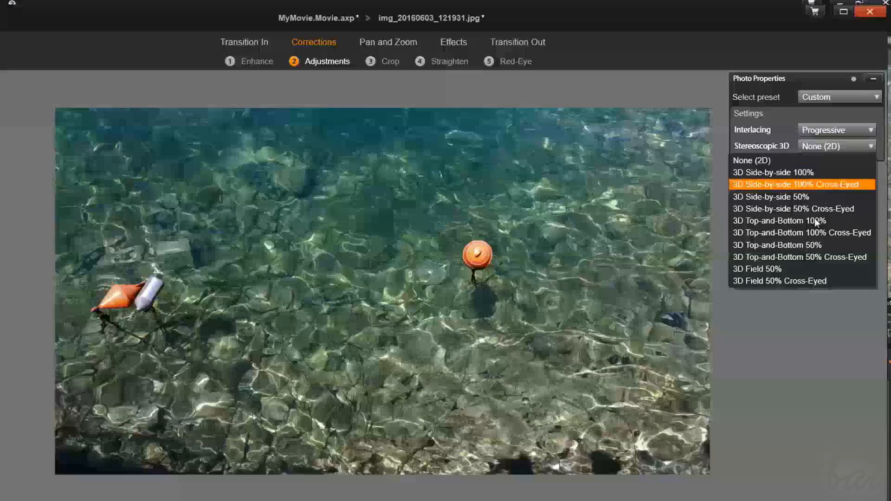
click(819, 145)
click(830, 98)
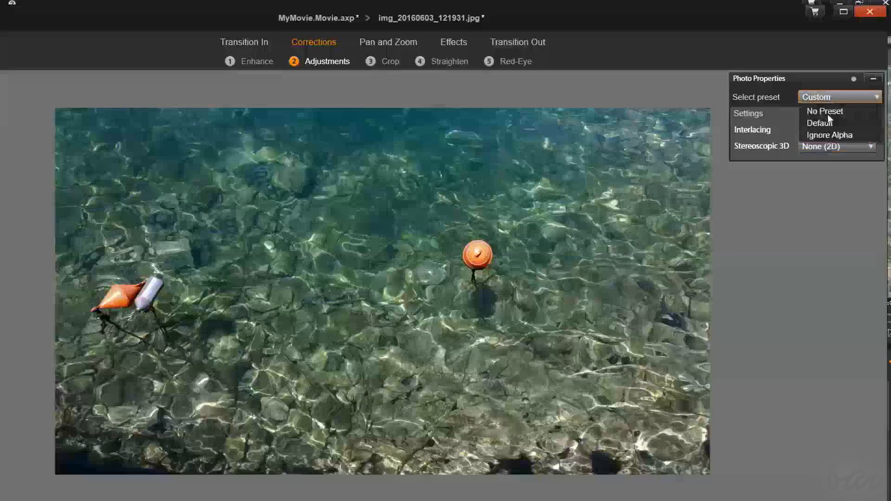
click(829, 97)
Try a free-form crop of the photo by resizing and moving the crop frame around a smaller area.
click(388, 62)
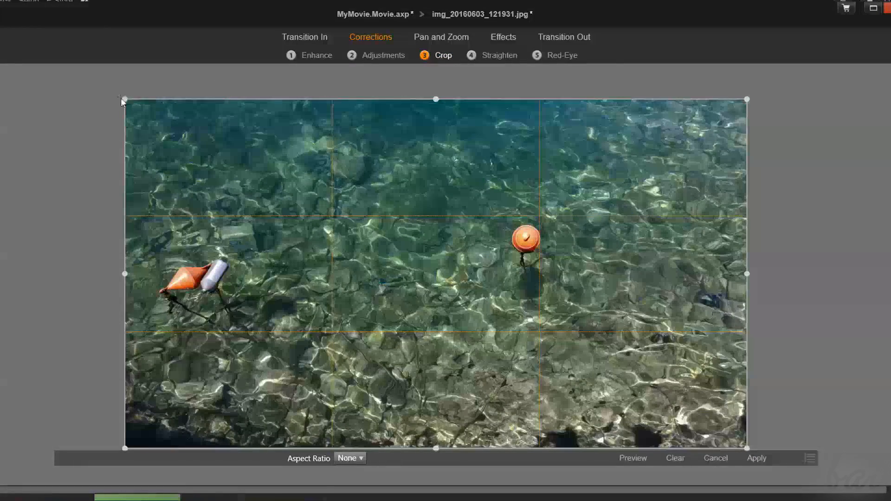
drag(124, 98, 282, 174)
drag(463, 265, 402, 128)
drag(568, 301, 471, 248)
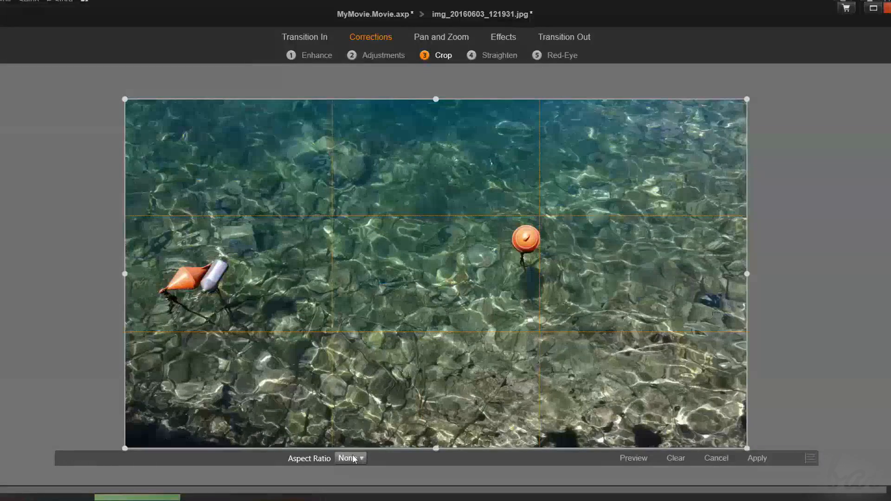
Try the photo's crop frame with a 4:3 aspect ratio and with None, and return to the Enhance settings.
click(353, 459)
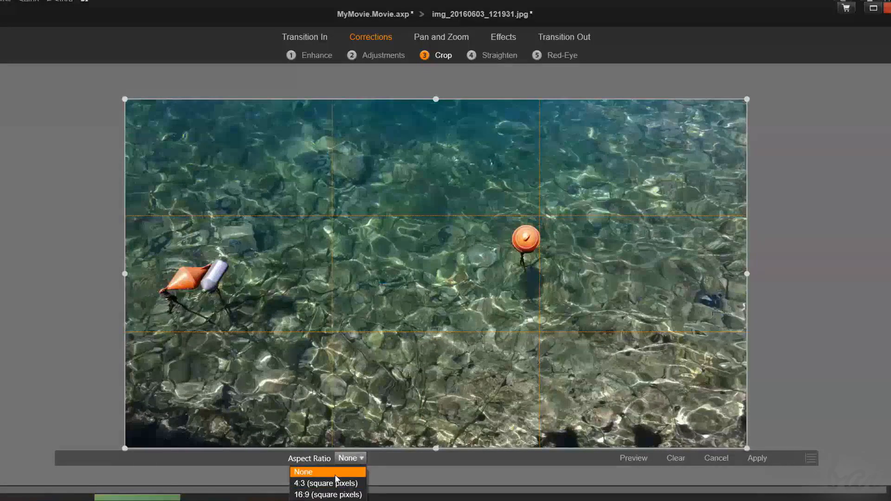
drag(203, 99, 329, 296)
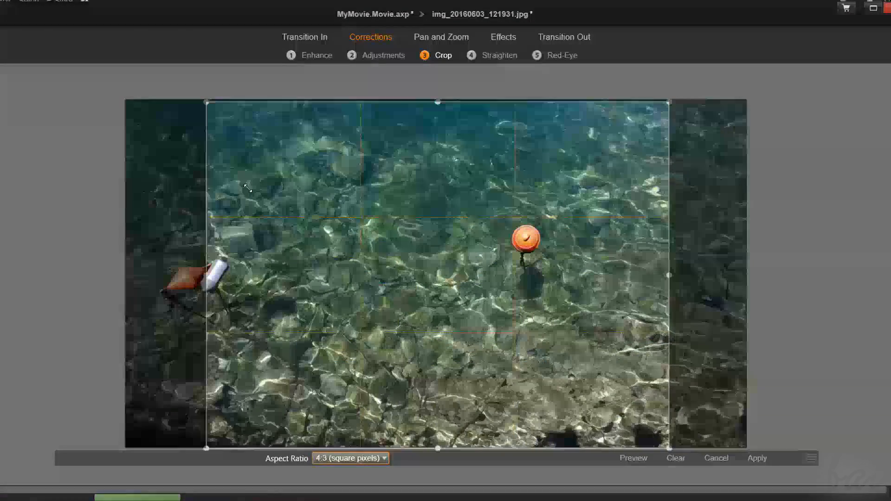
click(373, 460)
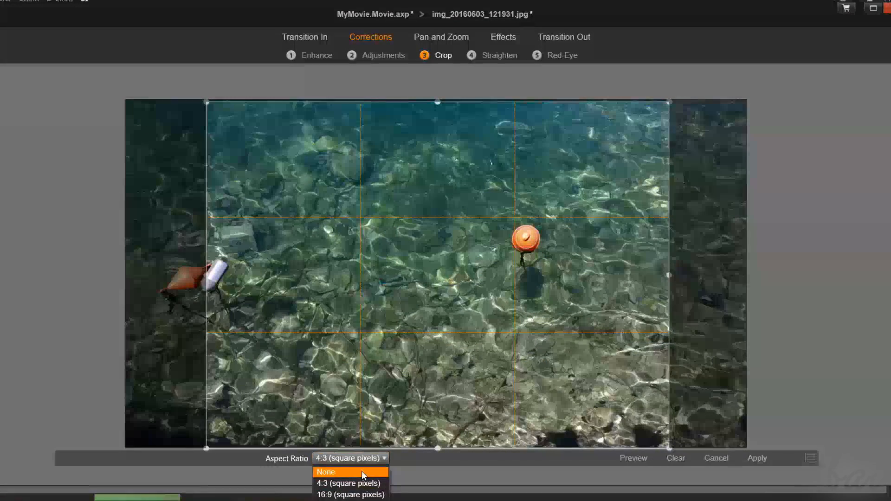
click(361, 472)
drag(203, 98, 360, 155)
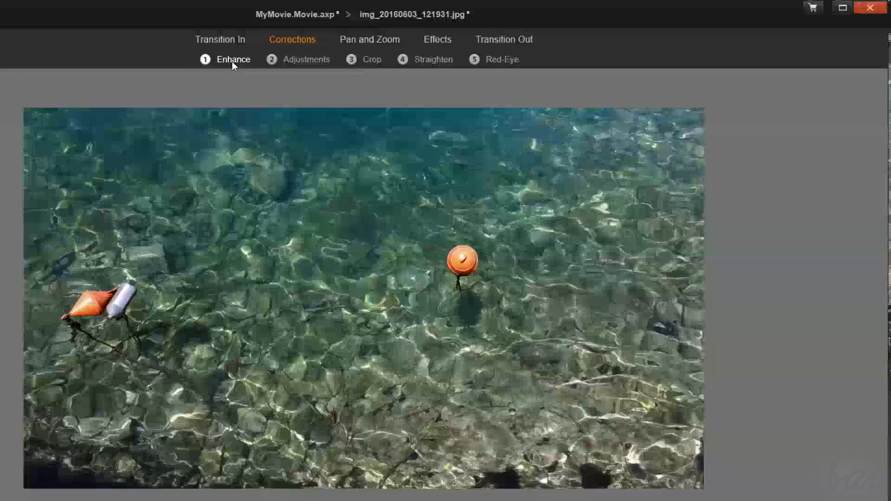
click(231, 61)
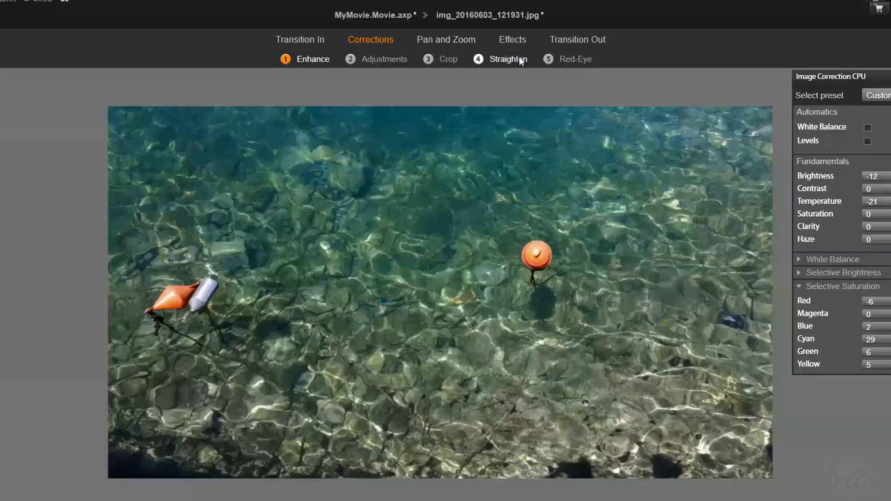
Try rotating the photo with the Straighten correction.
click(518, 56)
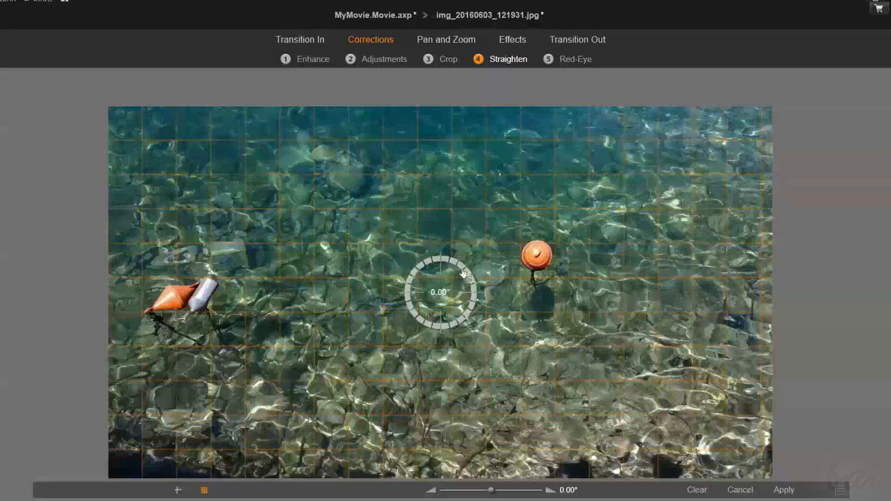
drag(463, 273, 446, 195)
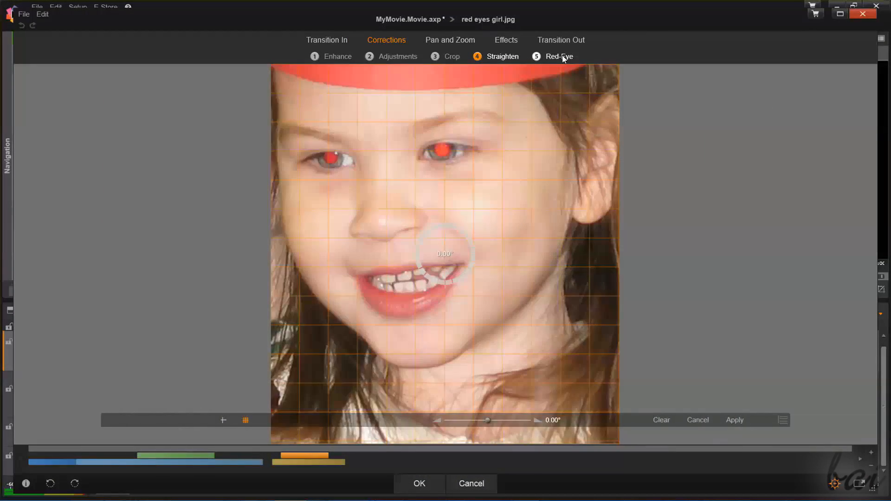
Apply the Red-Eye correction to the girl's photo by marking the area around a red eye.
click(563, 57)
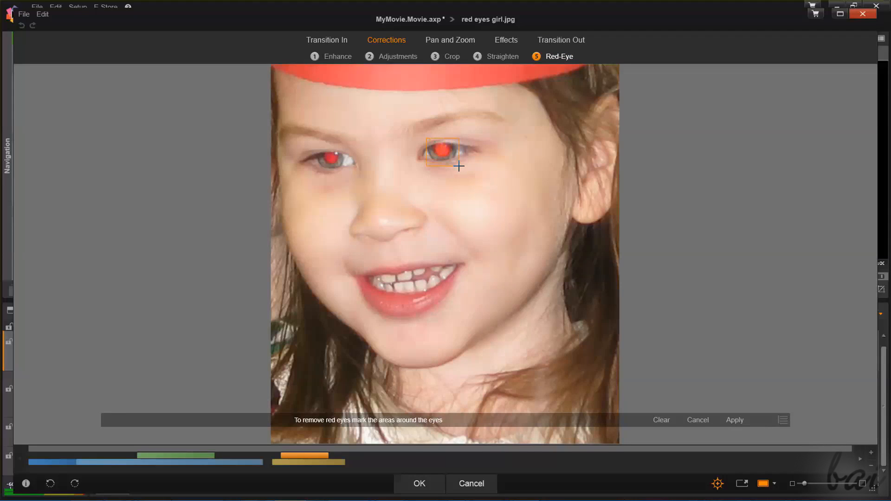
drag(425, 161, 511, 205)
click(734, 420)
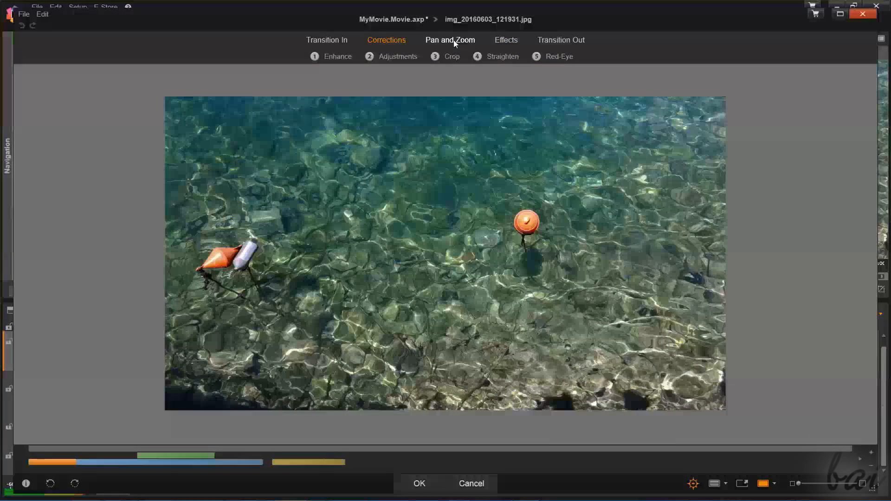
Resize and move the photo's static Pan and Zoom frame around the round buoy, with Zoom about 49 and Horizontal about -17.
click(454, 40)
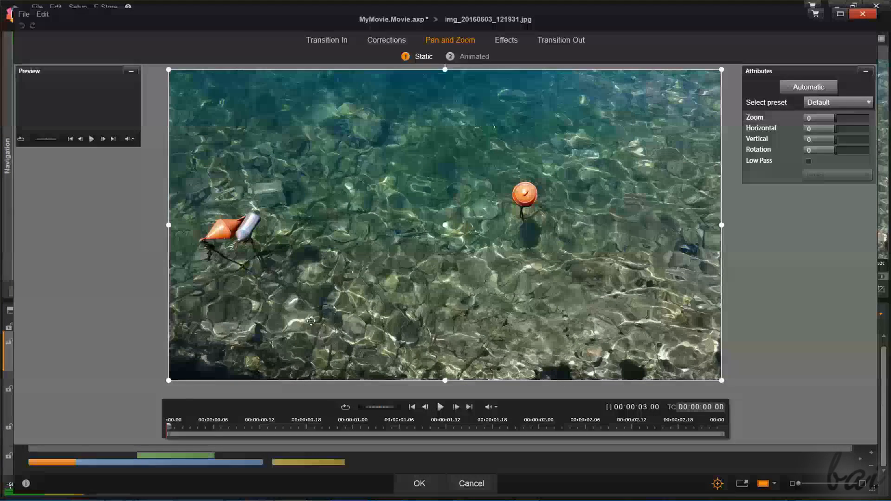
drag(168, 427, 275, 426)
click(460, 426)
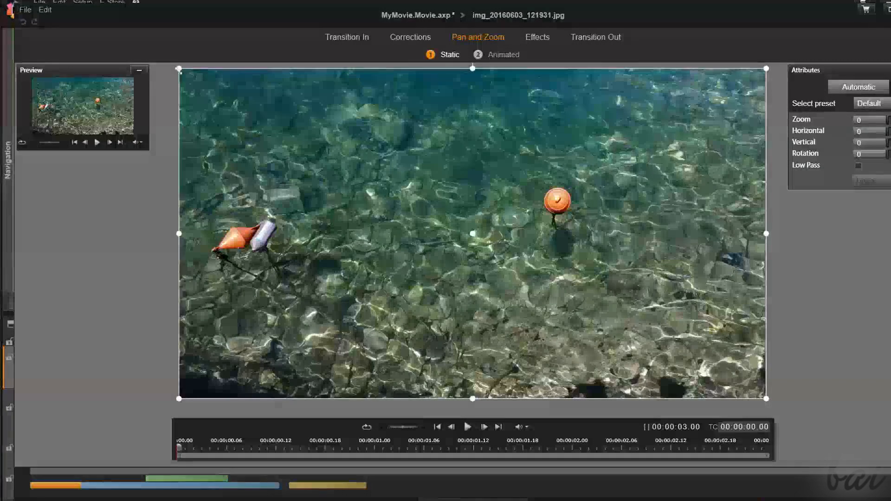
drag(179, 68, 414, 201)
drag(258, 125, 1, 1)
drag(740, 370, 890, 465)
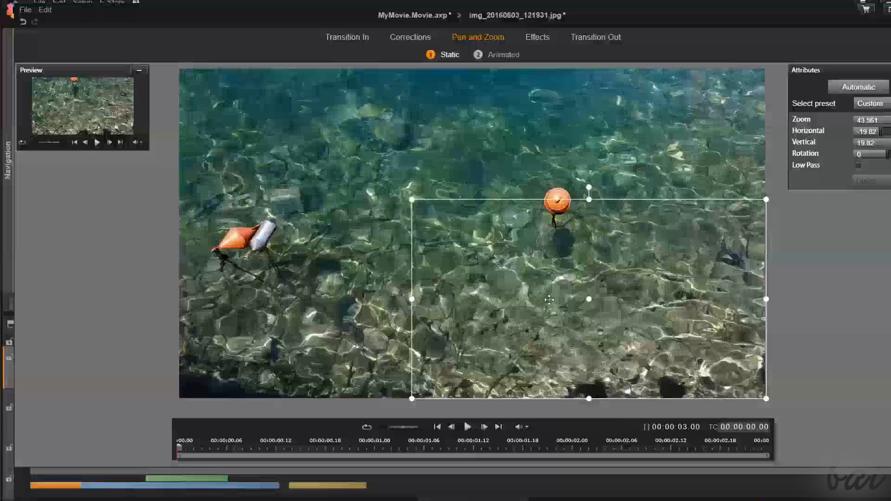
drag(550, 300, 319, 250)
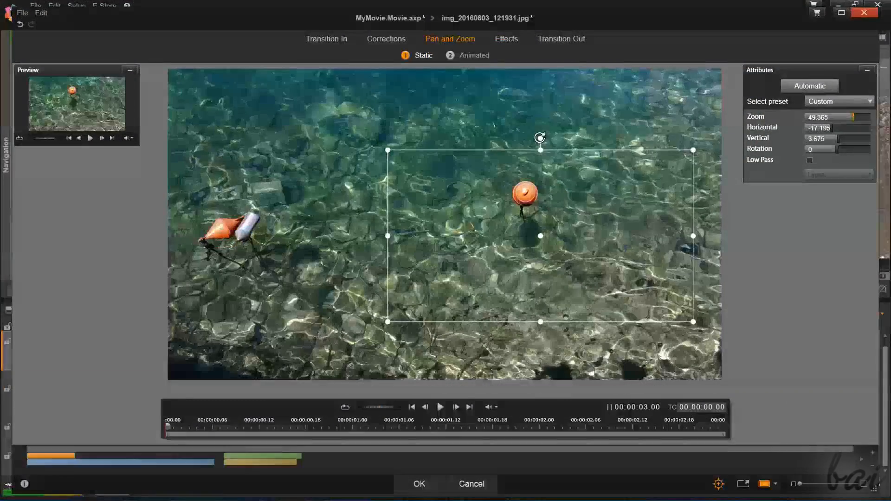
mouse_move(537, 135)
mouse_down()
mouse_move(507, 149)
mouse_move(498, 142)
mouse_move(541, 139)
mouse_move(497, 124)
mouse_move(513, 149)
mouse_move(539, 149)
mouse_move(537, 139)
mouse_up()
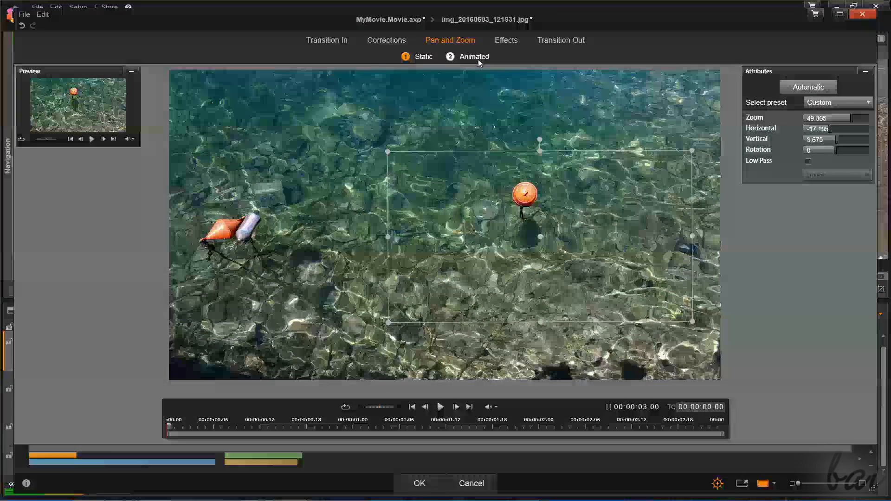
Switch Pan and Zoom to Animated, and shrink and reposition the end position frame over a smaller area of the photo.
click(478, 59)
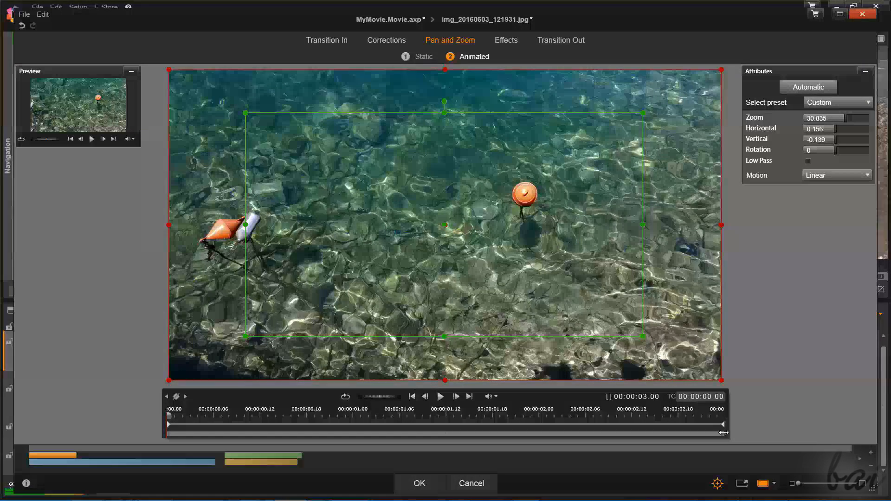
drag(169, 415, 723, 411)
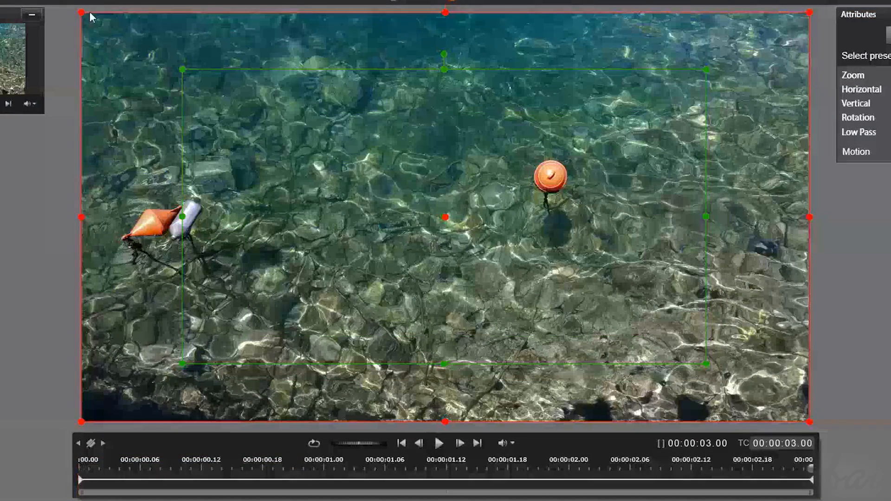
drag(81, 14, 378, 215)
drag(423, 251, 538, 314)
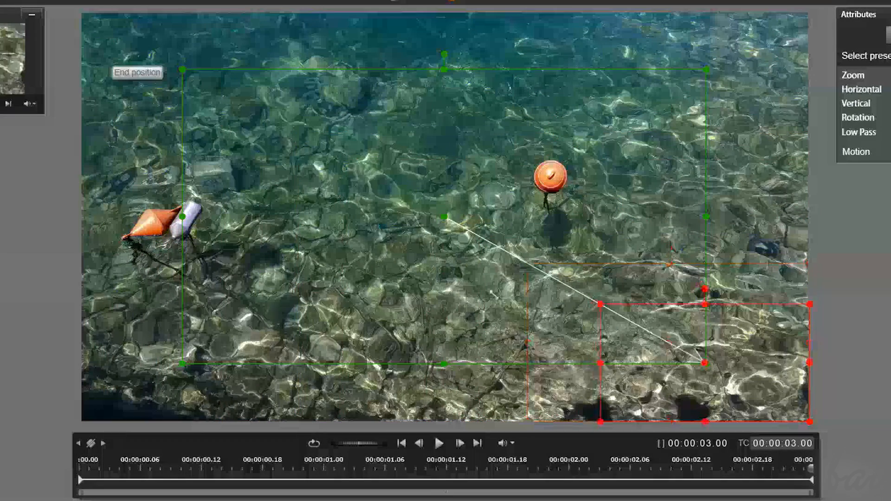
drag(730, 338, 607, 154)
drag(490, 157, 349, 331)
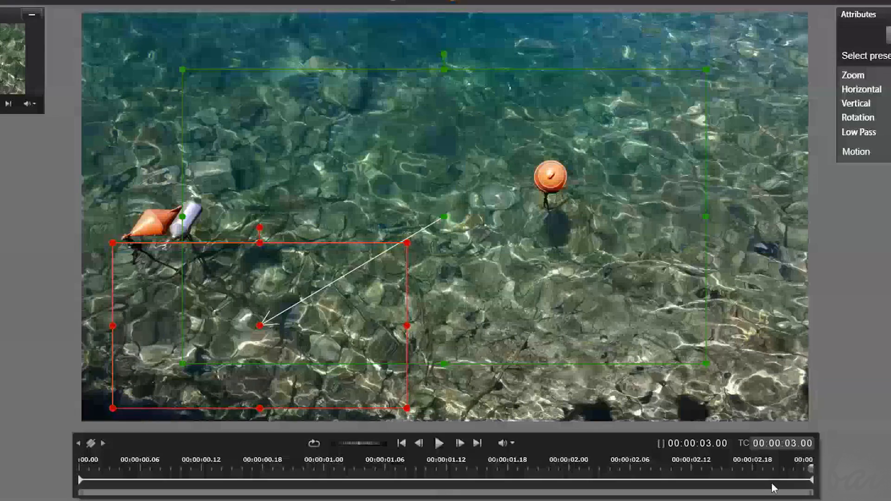
Scrub through the photo's timeline from start to end to preview the animated pan and zoom.
drag(810, 464, 80, 464)
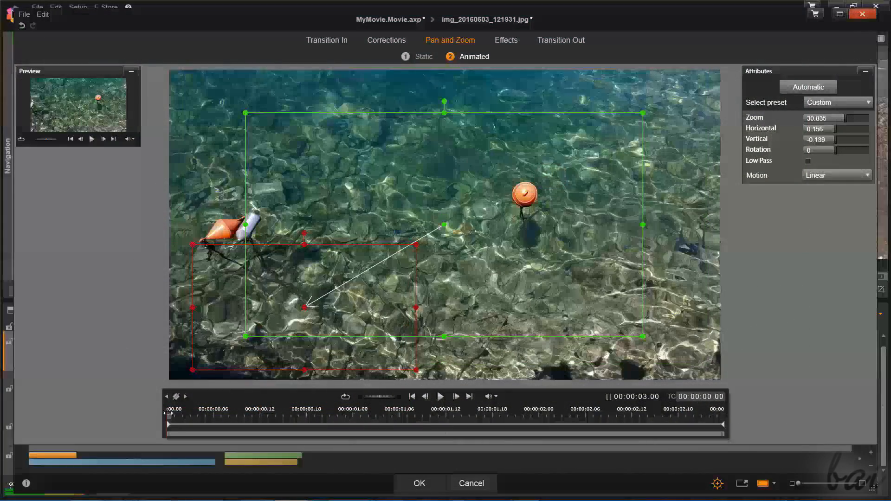
drag(168, 413, 694, 426)
drag(168, 415, 733, 414)
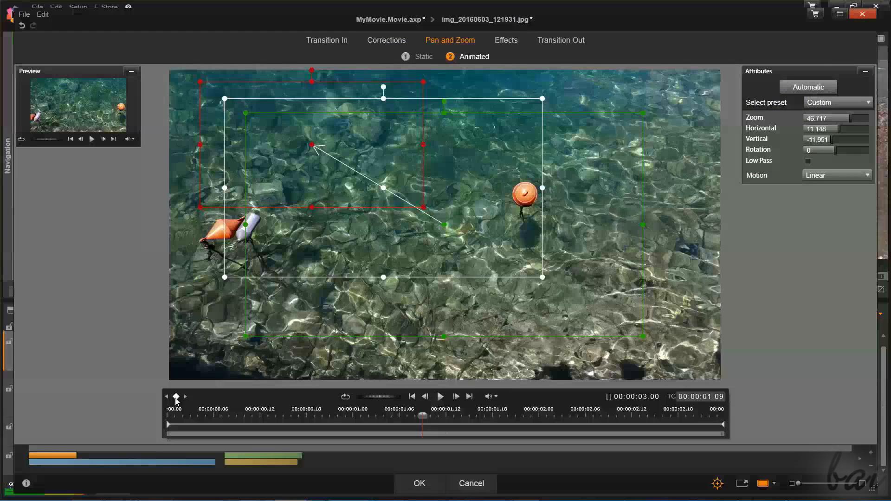
Add a pan and zoom keyframe at 00:00:01.09 and move its frame down to about 15.6 Horizontal and 20.3 Vertical.
click(176, 398)
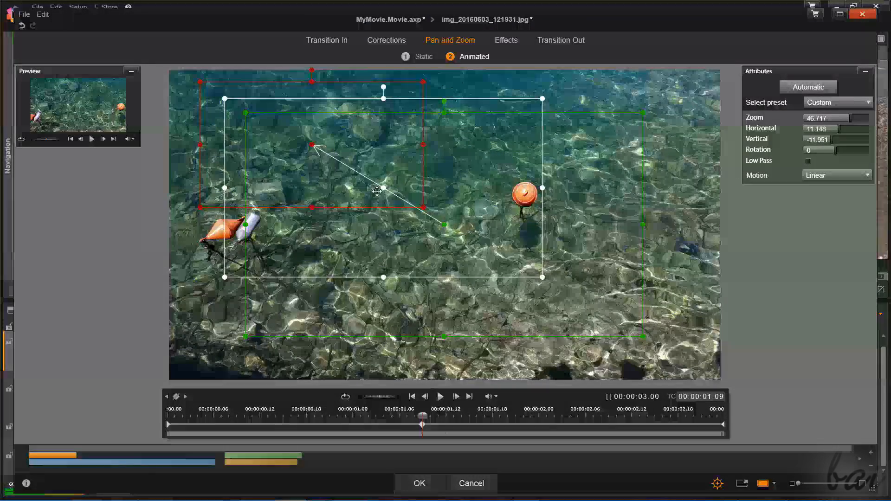
drag(377, 191, 366, 294)
drag(344, 411, 421, 418)
drag(451, 263, 357, 289)
Delete the intermediate keyframe at 00:00:01.09, preview the motion and confirm the photo's pan and zoom.
right_click(423, 425)
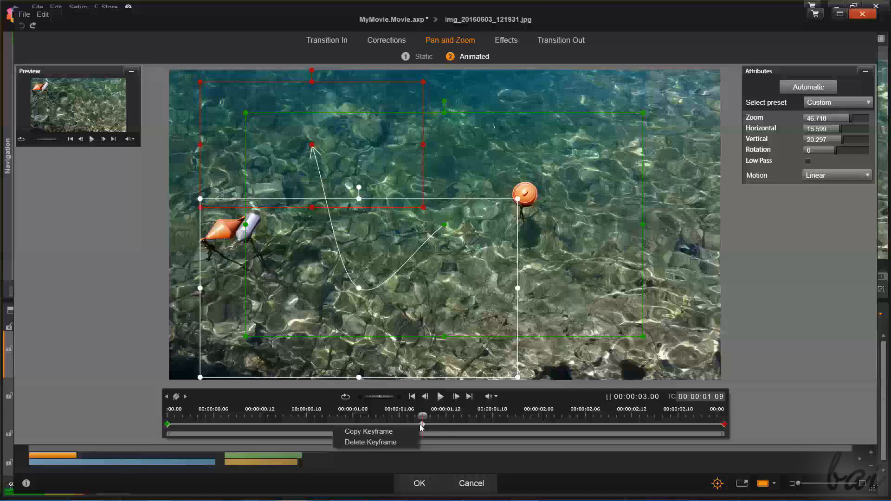
click(403, 442)
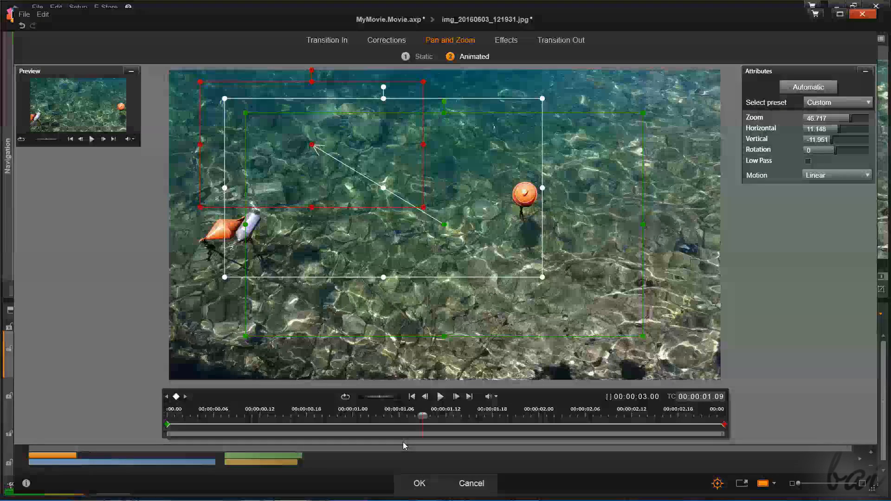
drag(421, 415, 702, 409)
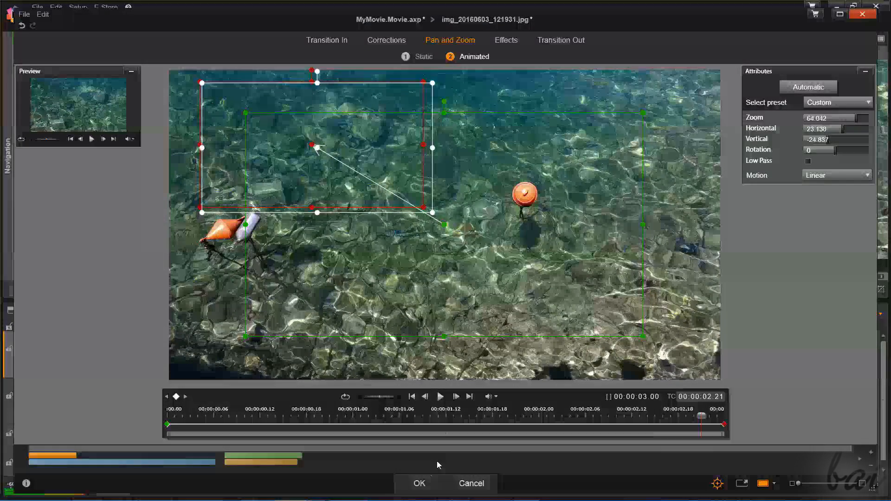
click(420, 484)
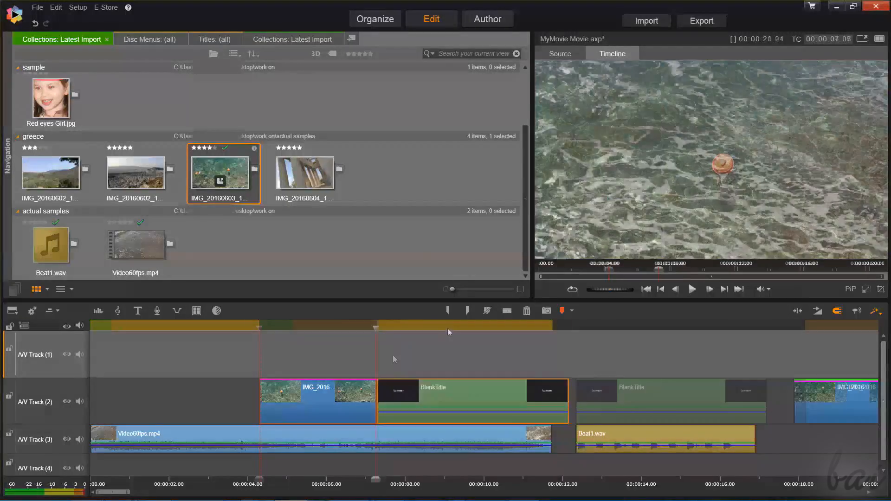
Open the Beat1.wav clip in the media editor and show its audio Corrections.
click(450, 326)
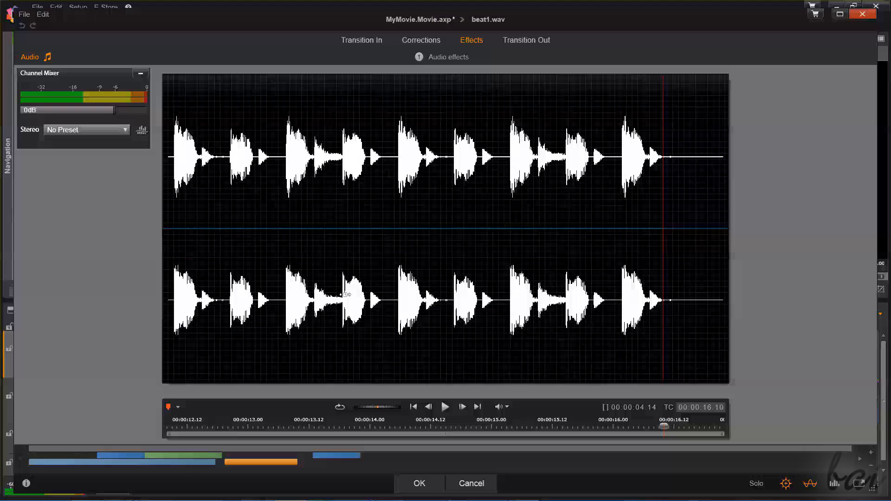
click(412, 40)
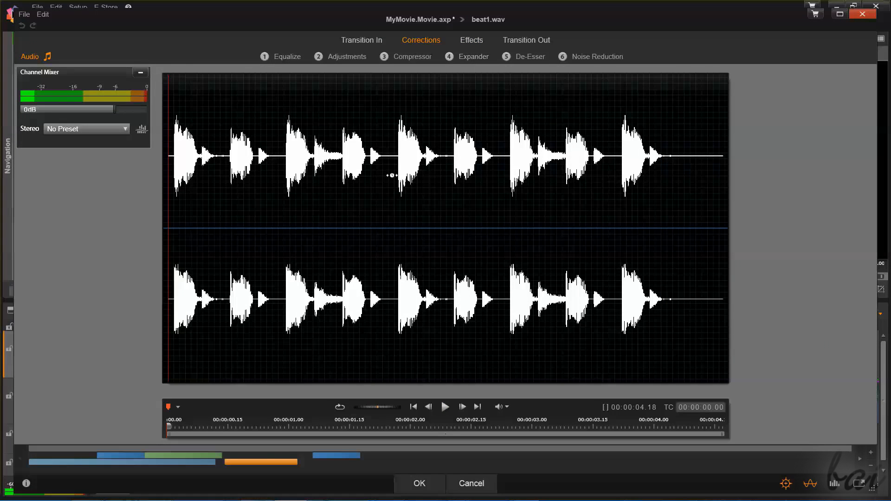
key(space)
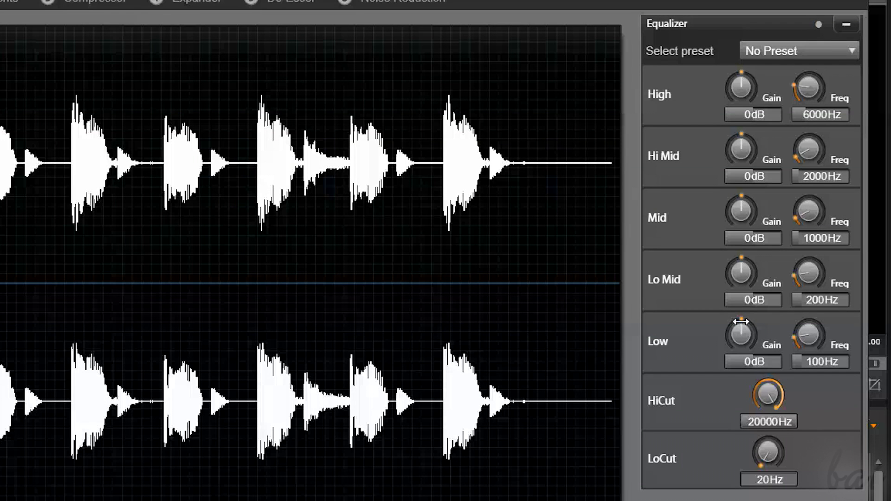
Adjust the Equalizer's Low band, trying -18 dB gain at 432.8 Hz and -14.4 dB gain at 100 Hz.
drag(741, 321, 708, 343)
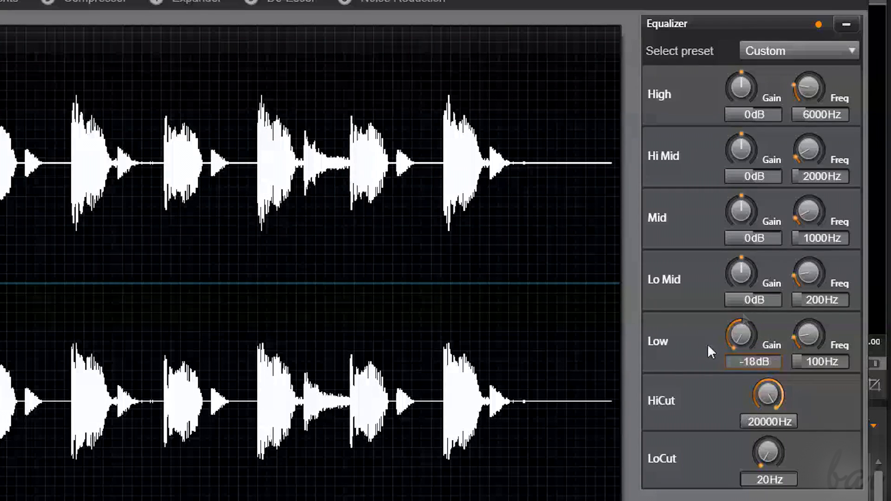
drag(806, 341, 843, 344)
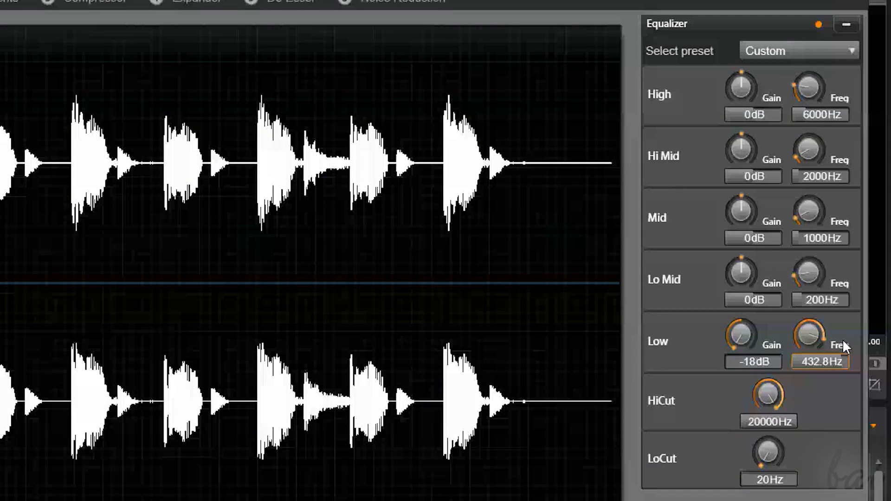
drag(730, 317, 722, 349)
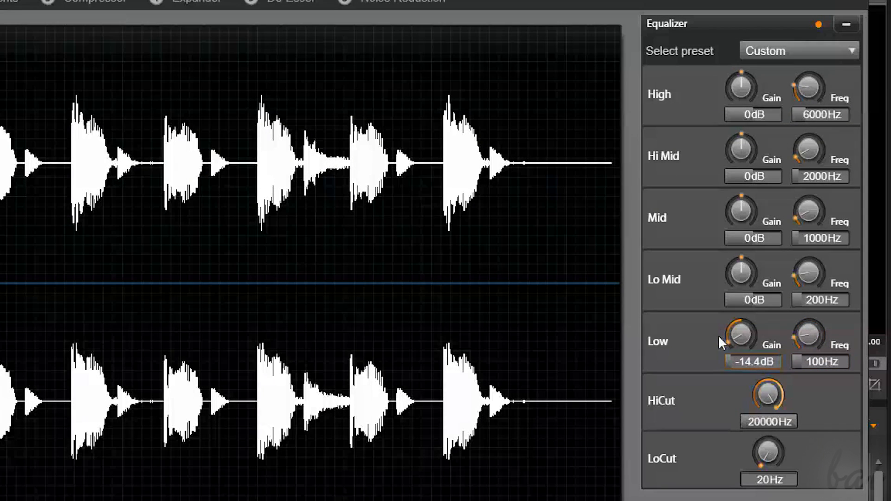
drag(723, 350, 742, 311)
double_click(719, 344)
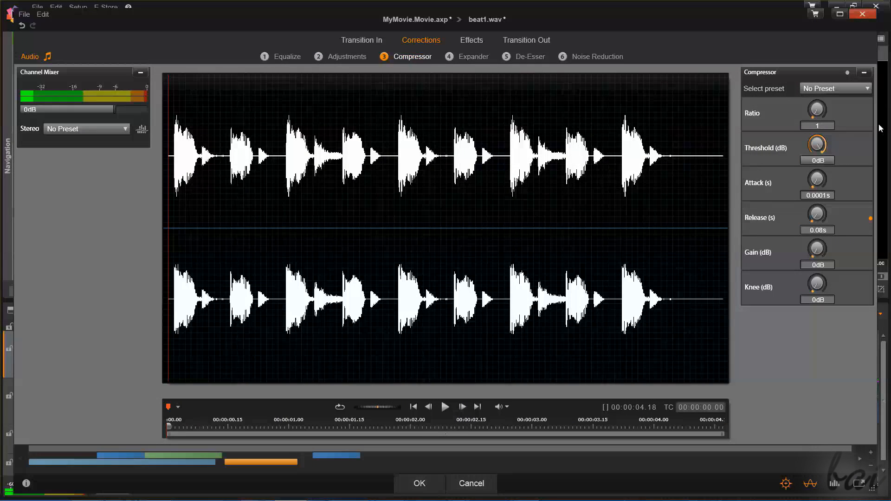
Lower the Compressor's Threshold to -16 dB.
mouse_move(819, 142)
mouse_down()
mouse_move(802, 151)
mouse_move(809, 146)
mouse_up()
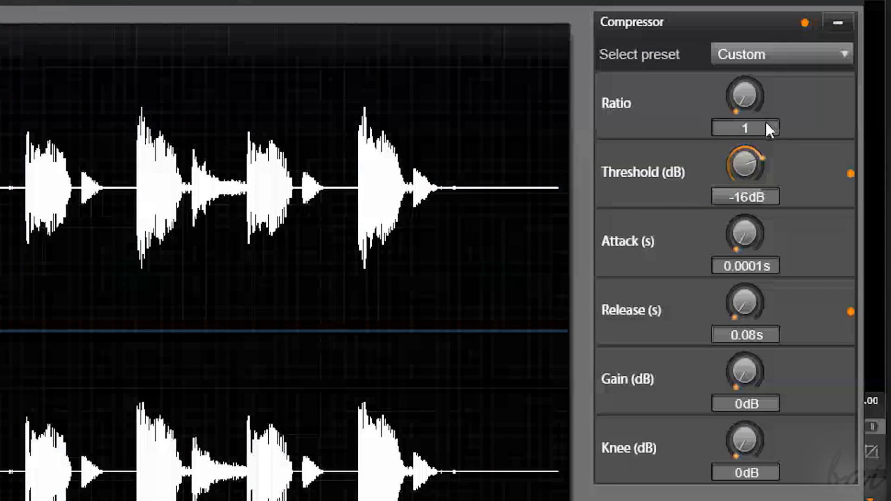
drag(745, 166, 700, 183)
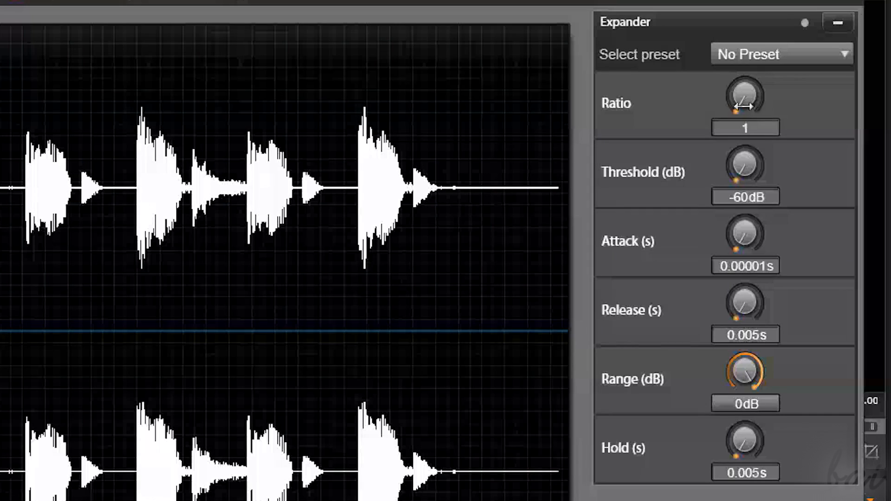
Set the Expander's Ratio to 37.44 and its Hold to 0.22 s.
drag(744, 97, 798, 106)
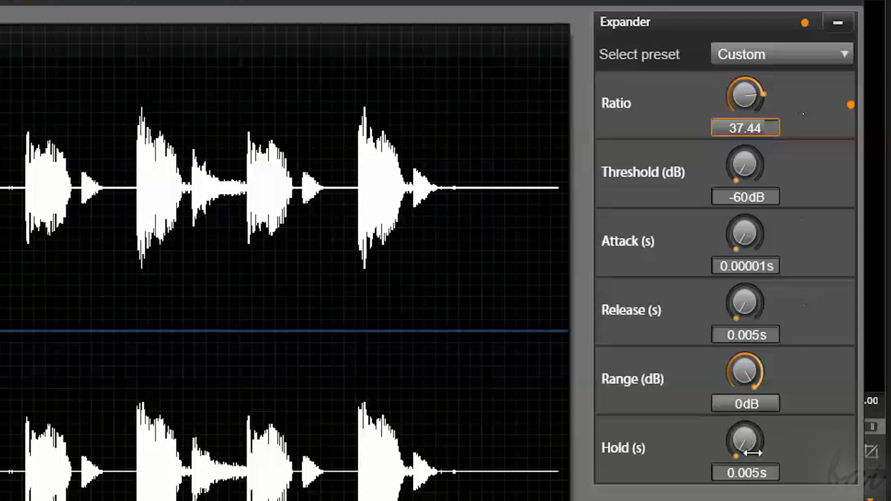
drag(720, 440, 761, 460)
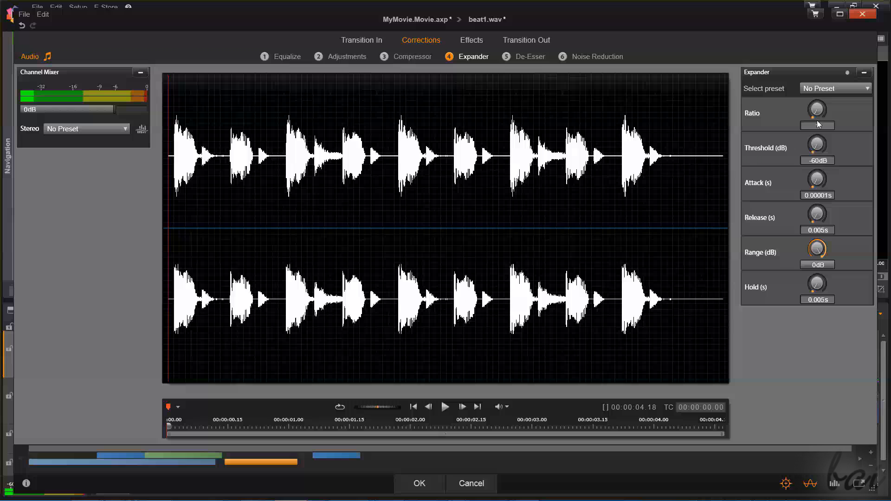
drag(819, 124, 846, 119)
drag(817, 286, 821, 289)
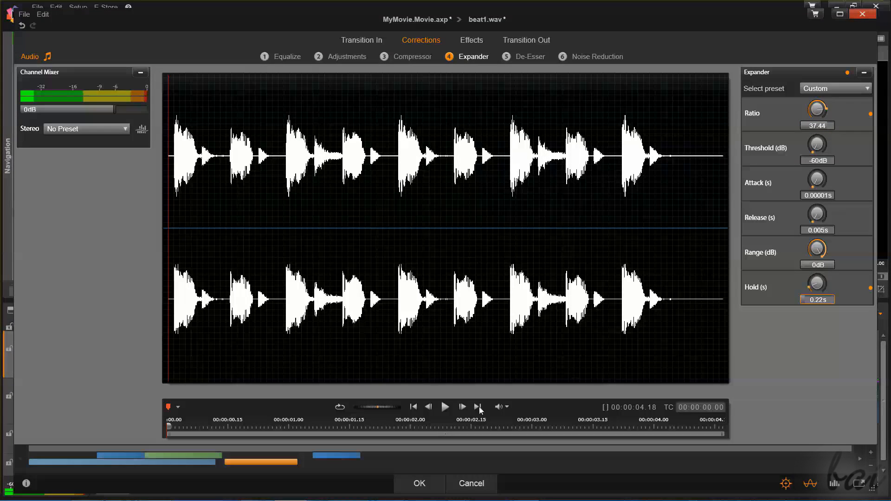
Play the audio clip while setting the Expander's Threshold to -8.46 dB and Hold to 1.995 s.
click(445, 407)
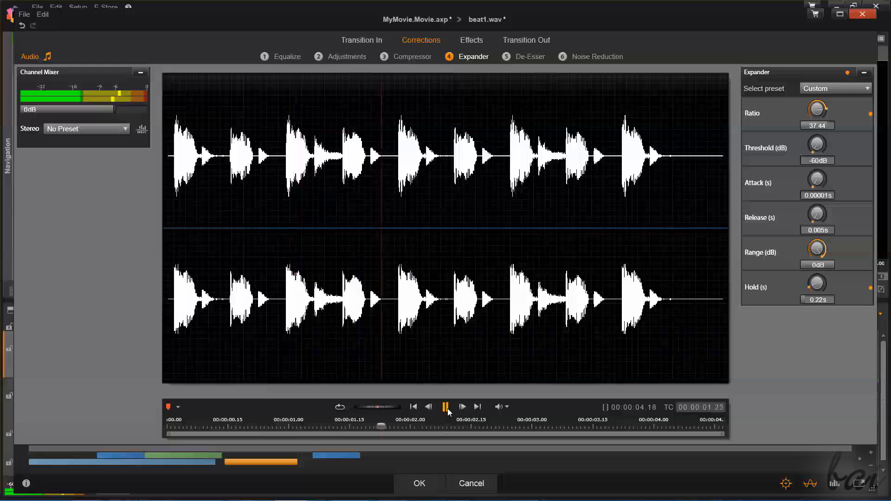
drag(817, 145, 835, 159)
click(445, 407)
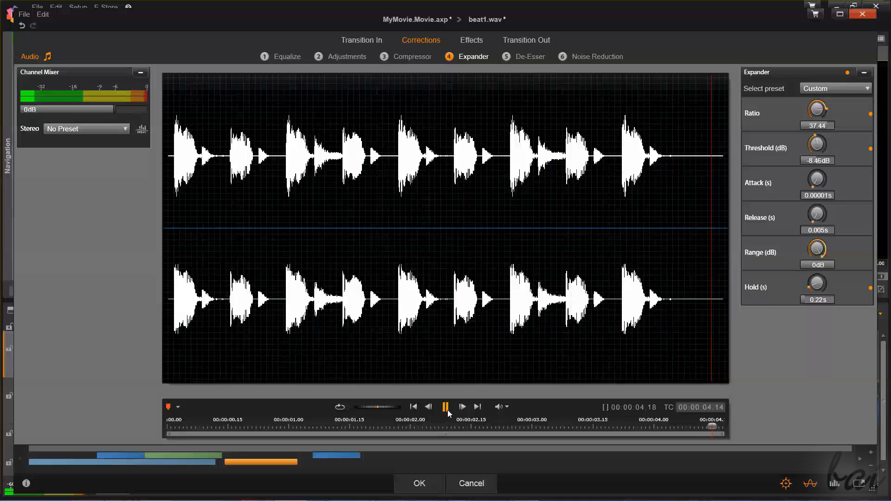
drag(806, 300, 824, 299)
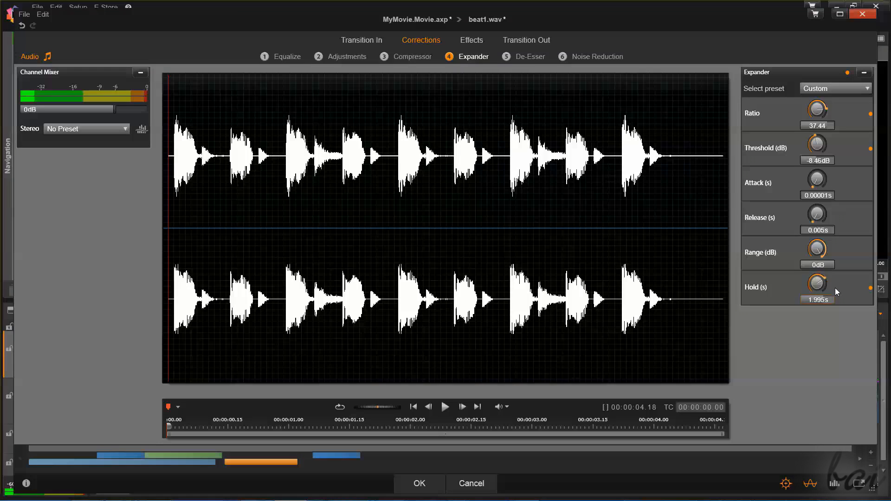
Set the De-Esser's Frequency to 8033.33 Hz and the Noise Reduction Level to 0.89, and accept the audio clip's corrections.
click(531, 56)
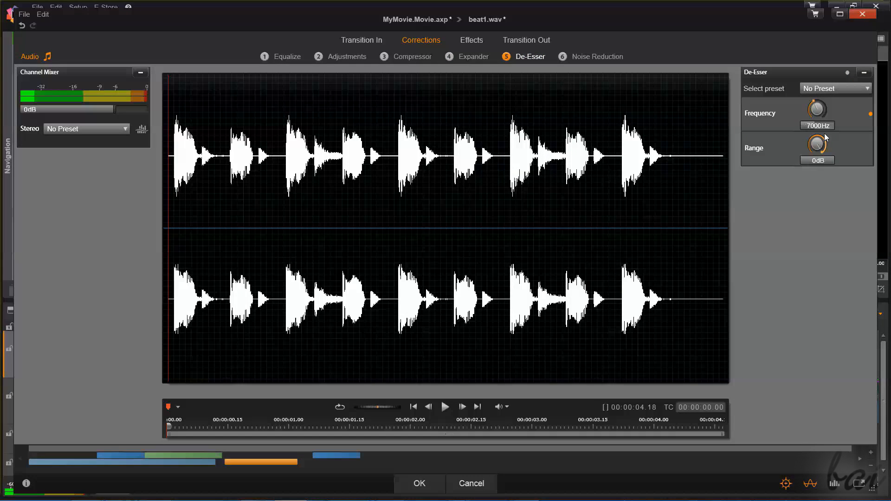
drag(818, 111, 826, 110)
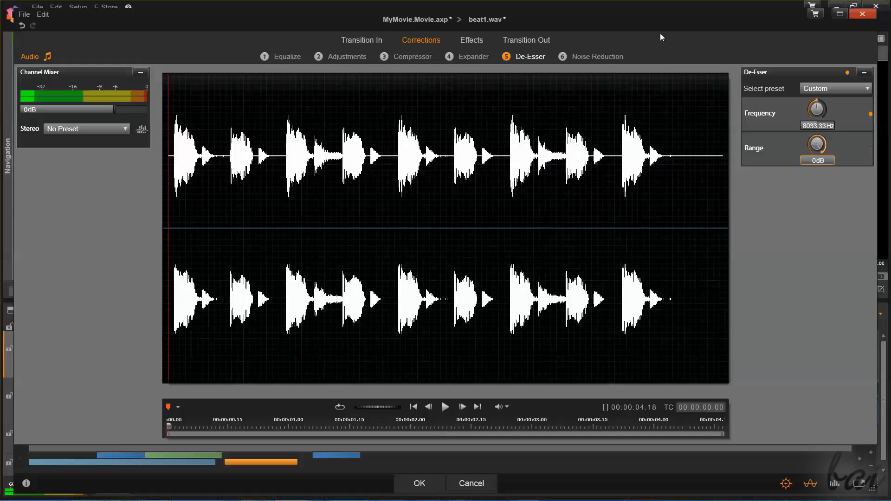
click(603, 59)
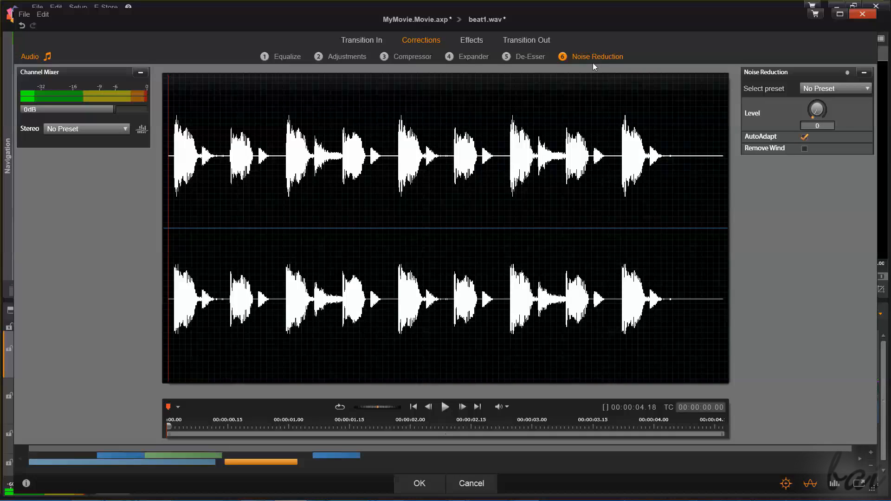
click(444, 408)
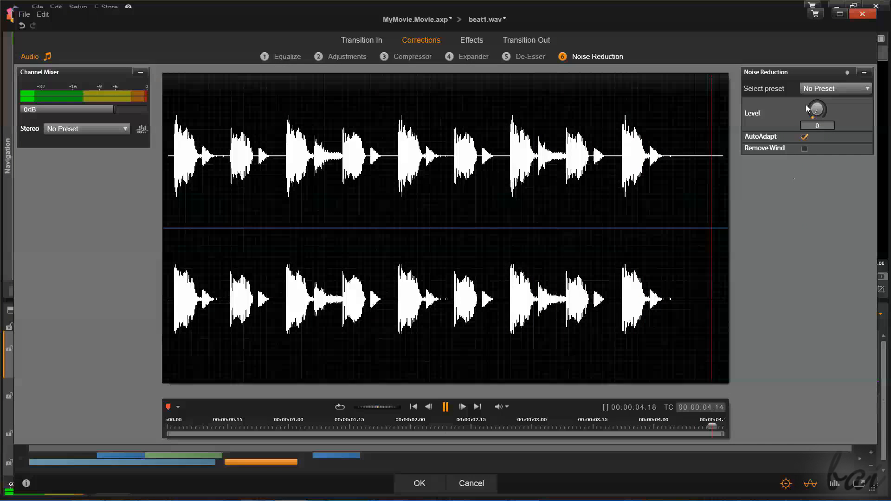
drag(825, 116, 840, 123)
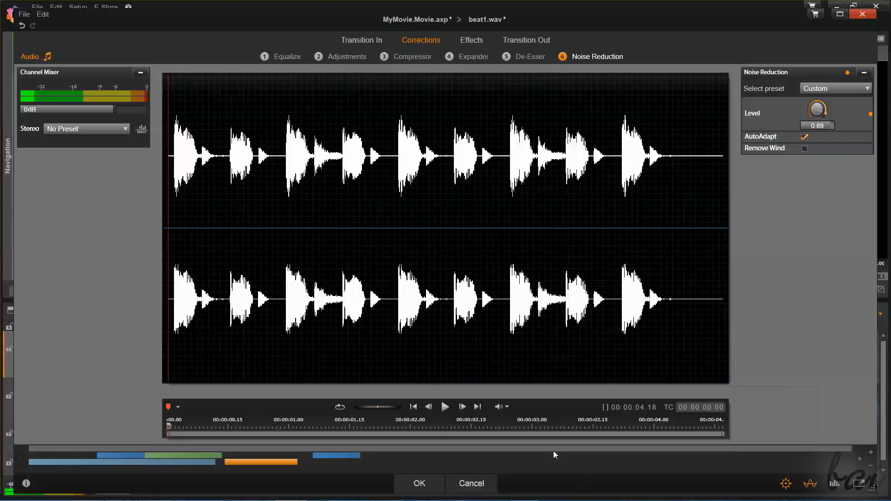
click(420, 485)
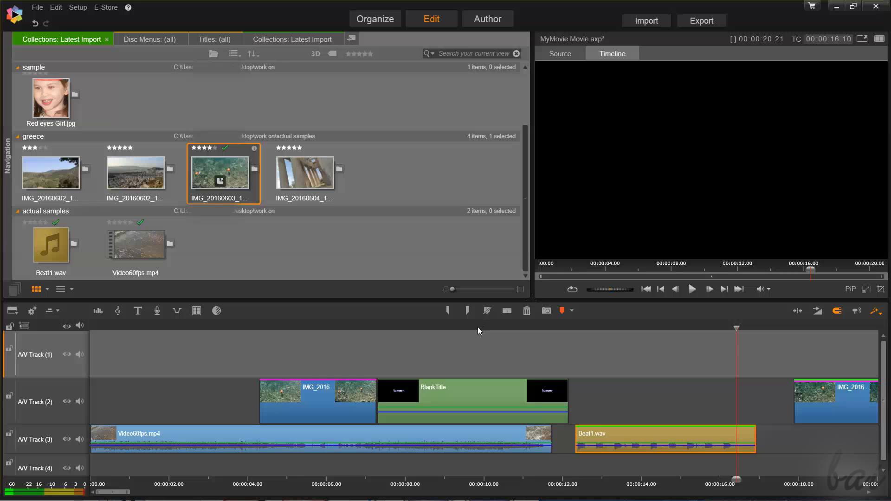
Open the Video60fps.mp4 timeline clip in the media editor and show its Corrections.
click(289, 432)
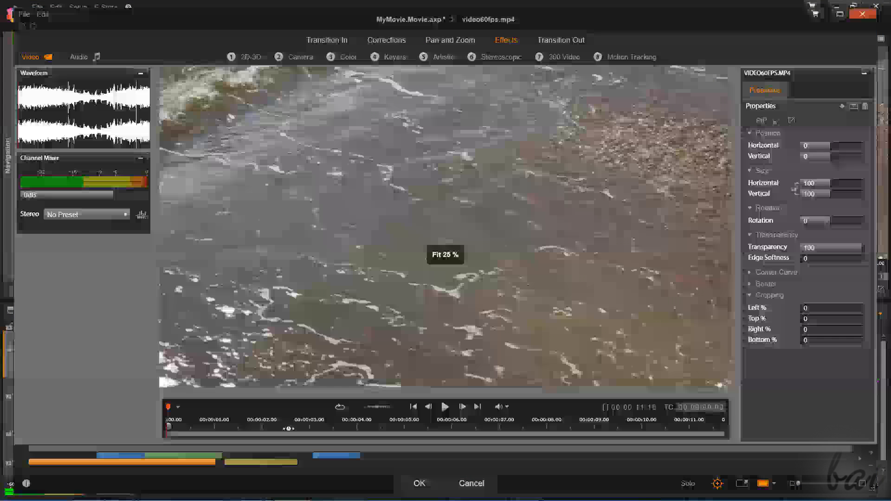
click(396, 41)
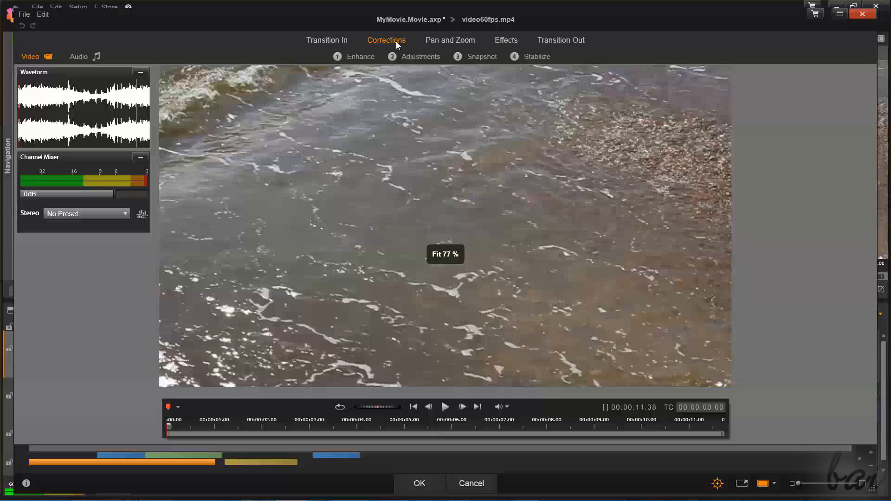
Examine the video clip's Static and Animated Pan and Zoom modes and its audio corrections.
click(450, 42)
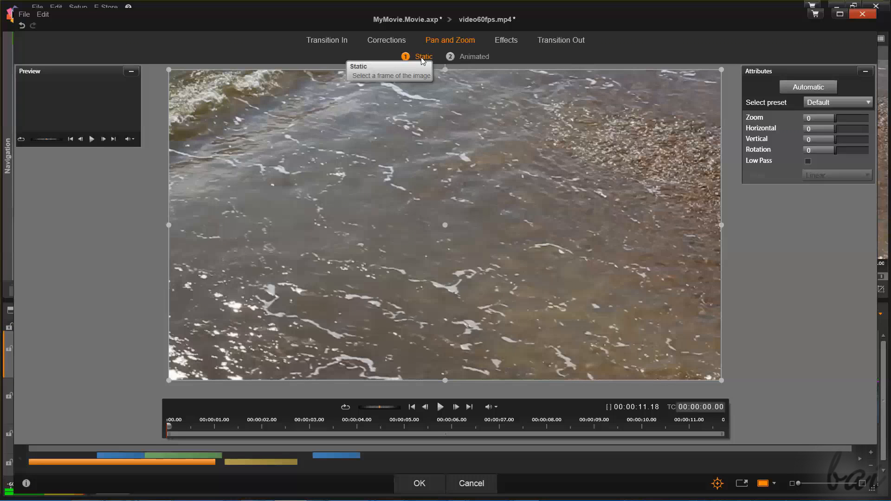
click(465, 58)
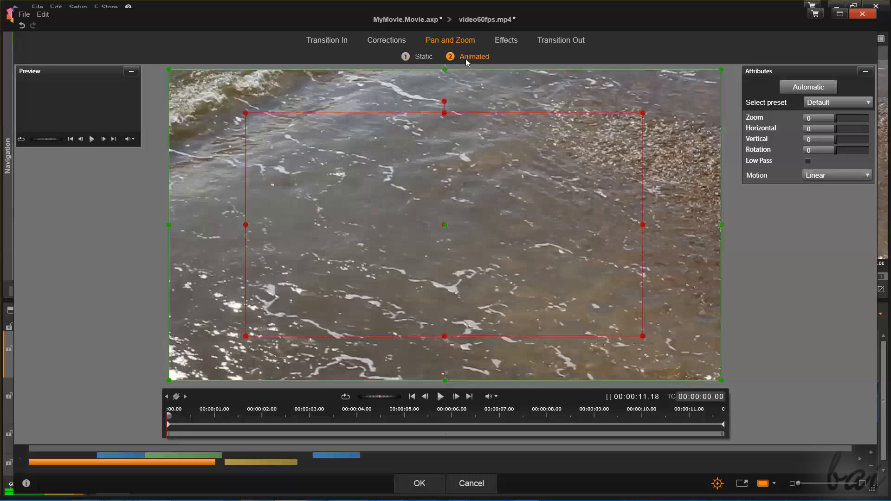
click(431, 62)
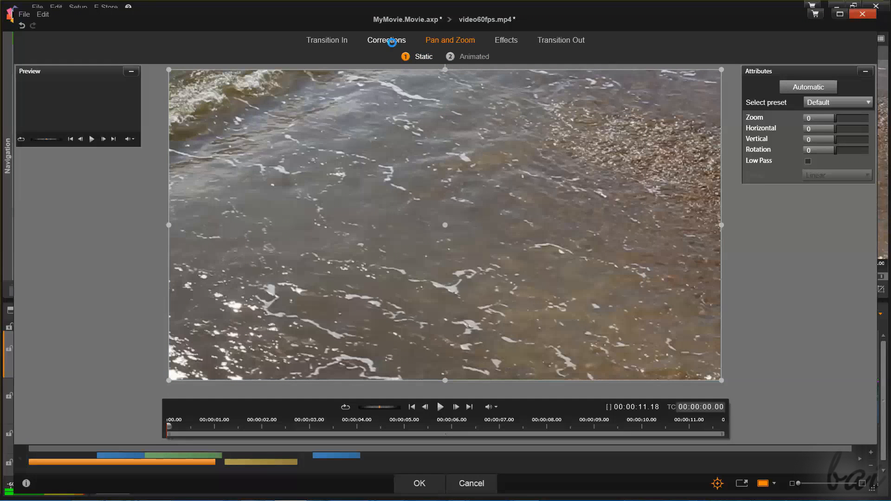
click(392, 42)
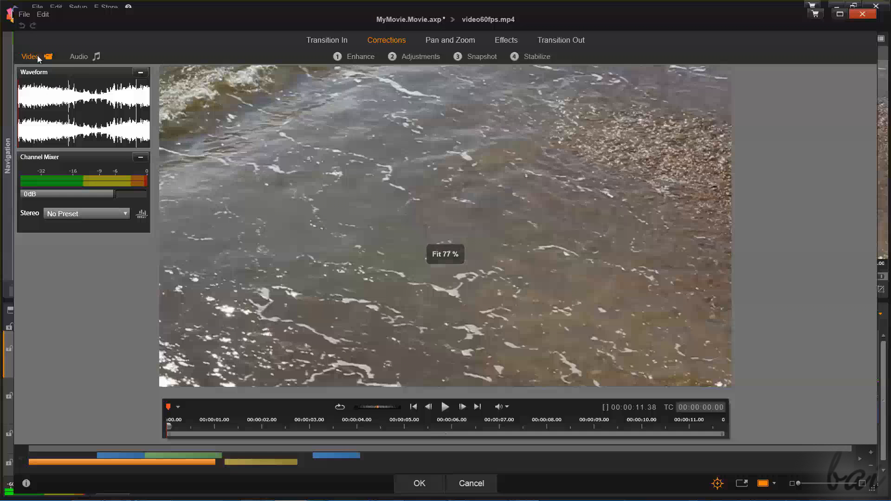
click(77, 57)
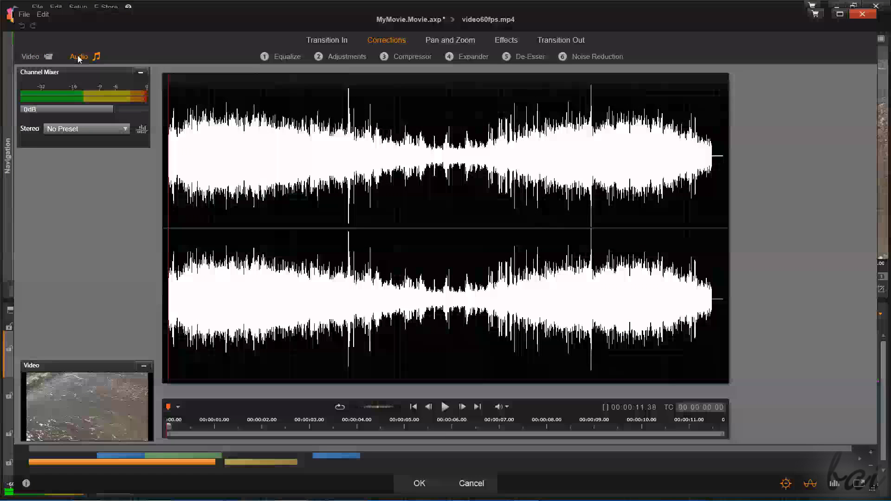
Return to the video corrections and adjust the Brightness and Saturation fundamentals in Enhance.
click(32, 57)
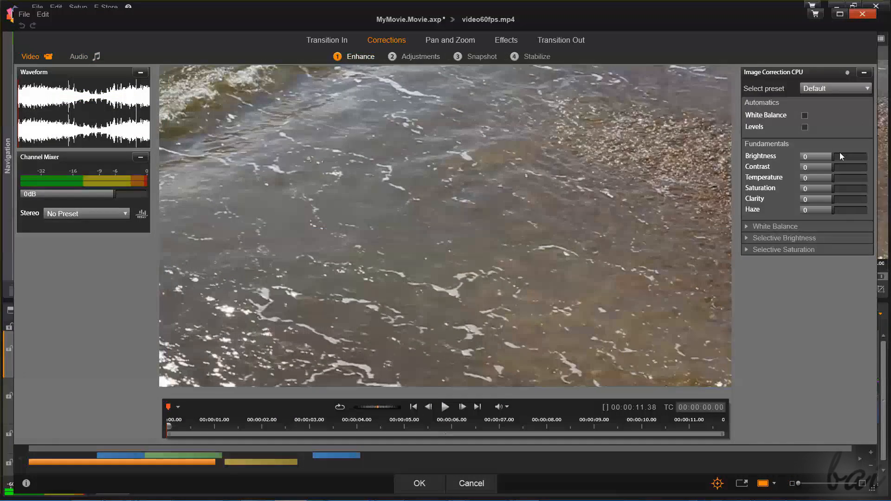
drag(833, 156, 840, 179)
drag(833, 188, 831, 189)
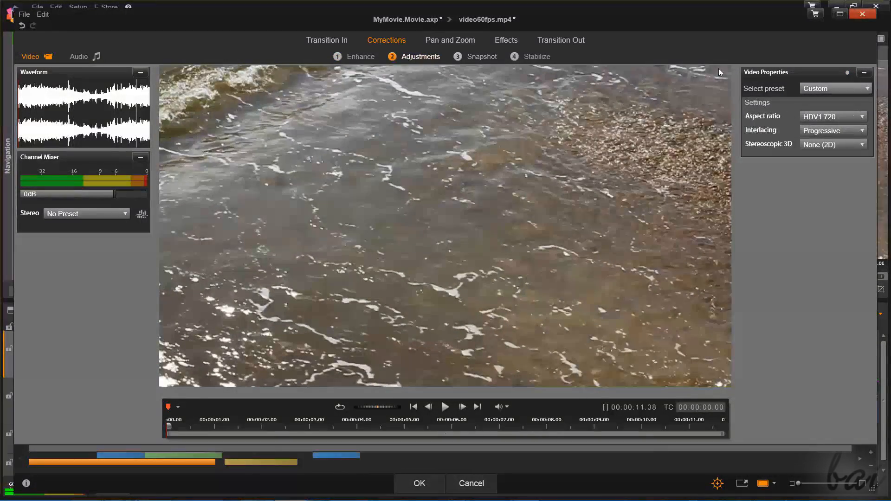
Take a Snapshot of the video's first frame, cropped to a smaller area inside the frame, and save it.
click(481, 58)
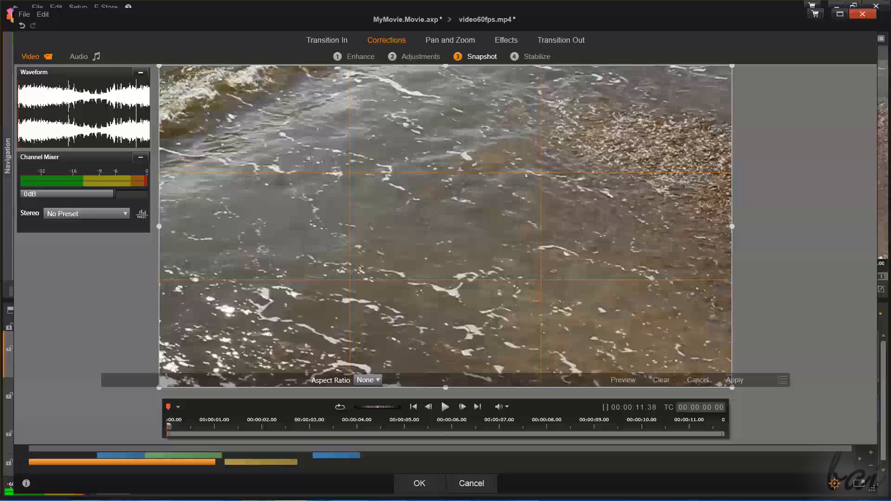
drag(162, 68, 258, 108)
drag(631, 296, 607, 207)
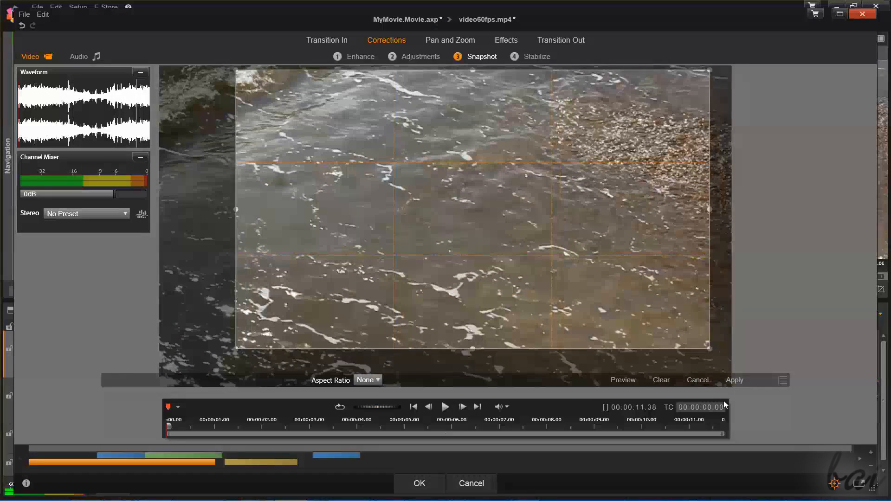
click(737, 381)
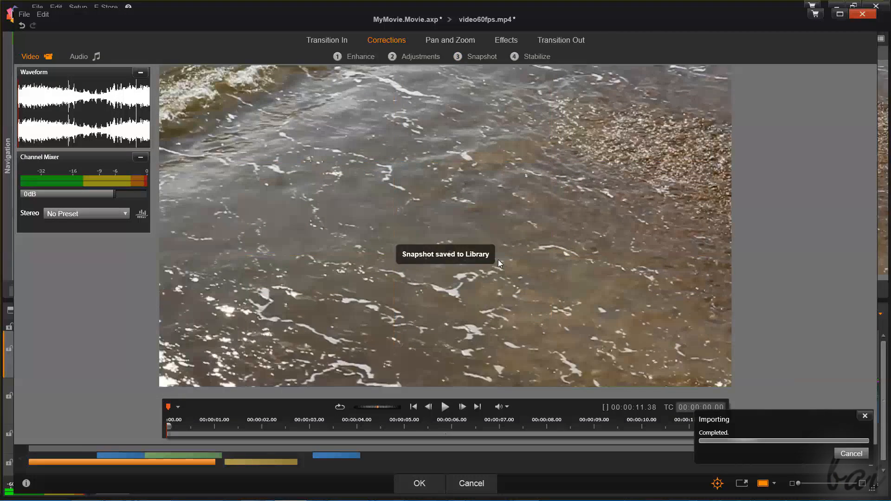
Apply the Stabilize correction with Borders set to no borders and play the video.
click(536, 57)
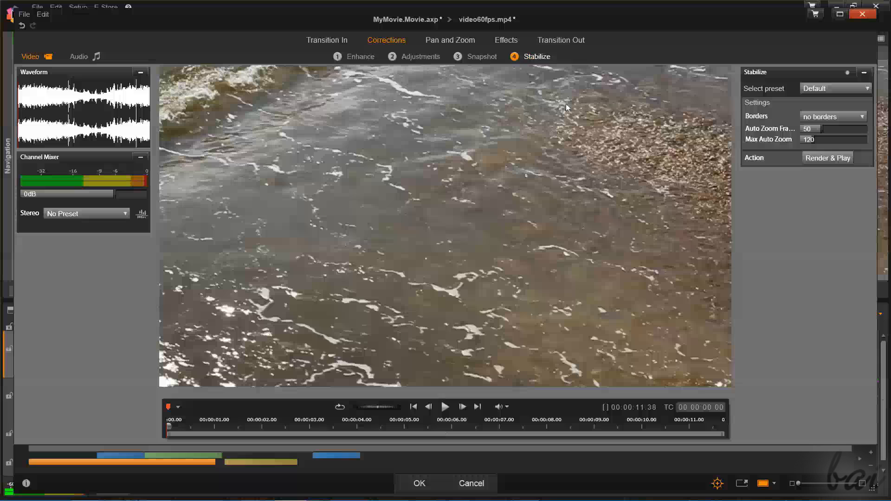
click(837, 116)
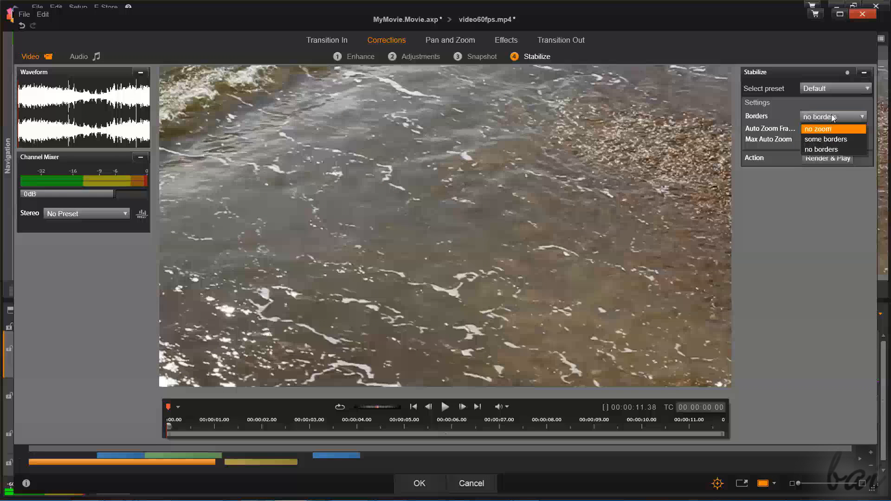
click(832, 150)
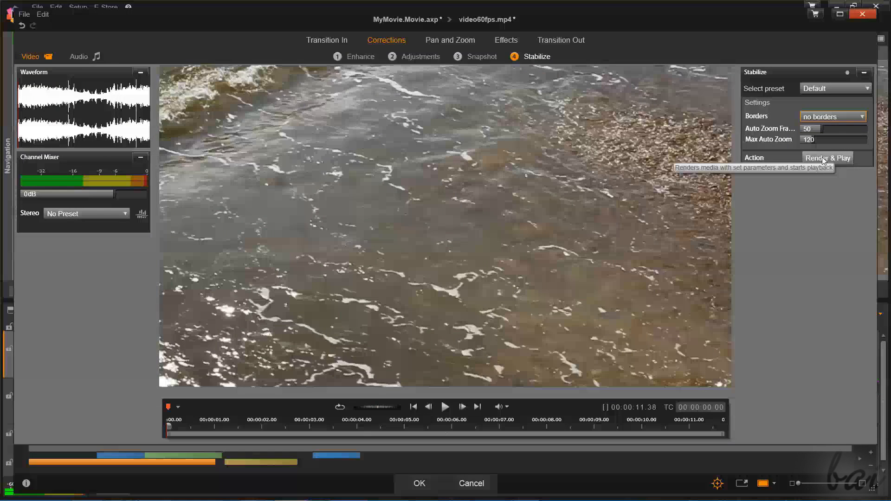
click(445, 407)
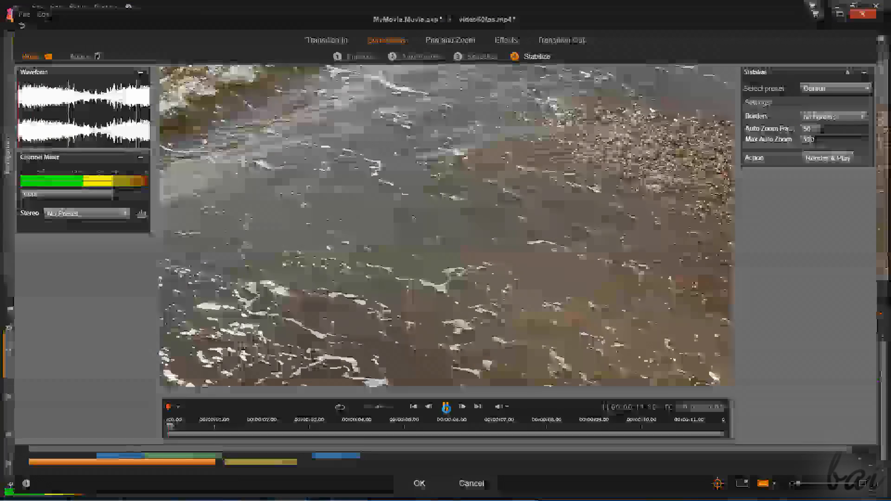